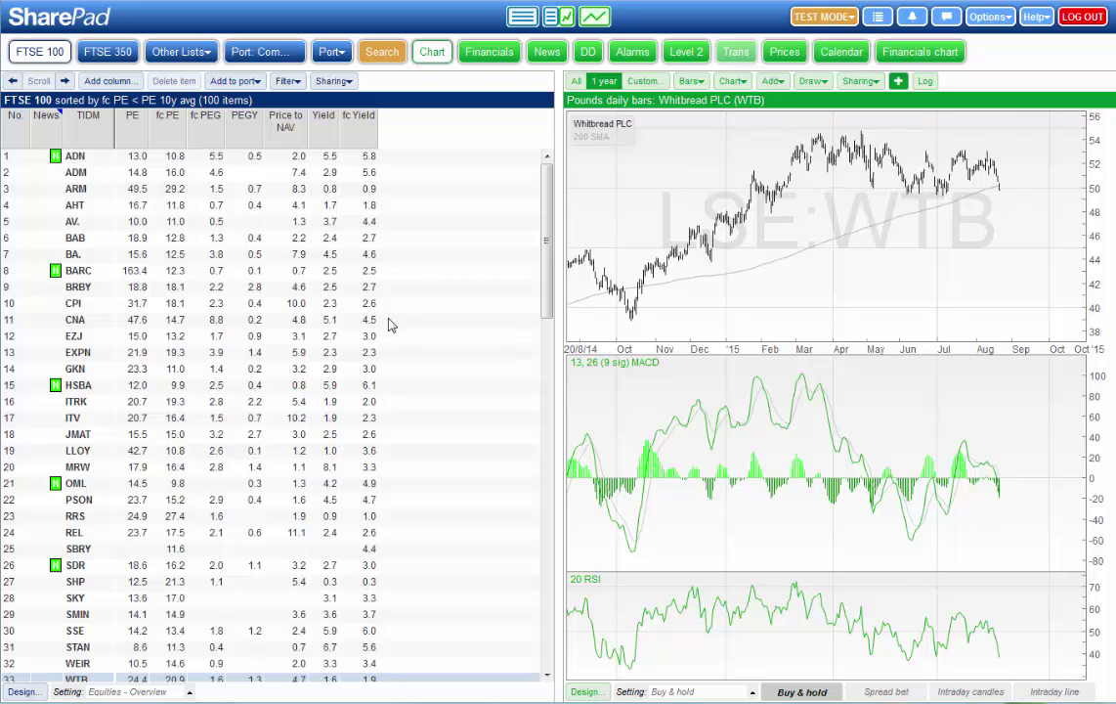
# - Open Whitbread's Financials summary, scroll through it, and settle on the full-width layout hiding the list
pyautogui.click(489, 60)
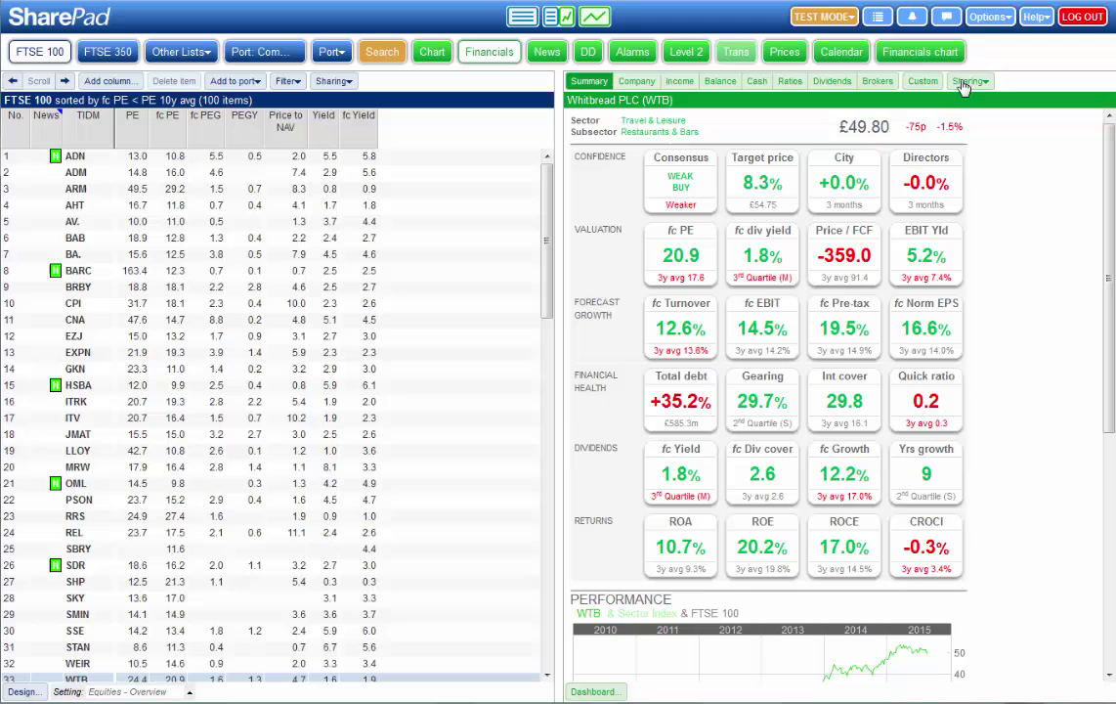
pyautogui.moveTo(1110, 279); pyautogui.dragTo(1109, 528)
pyautogui.scroll(5, 1109, 528)
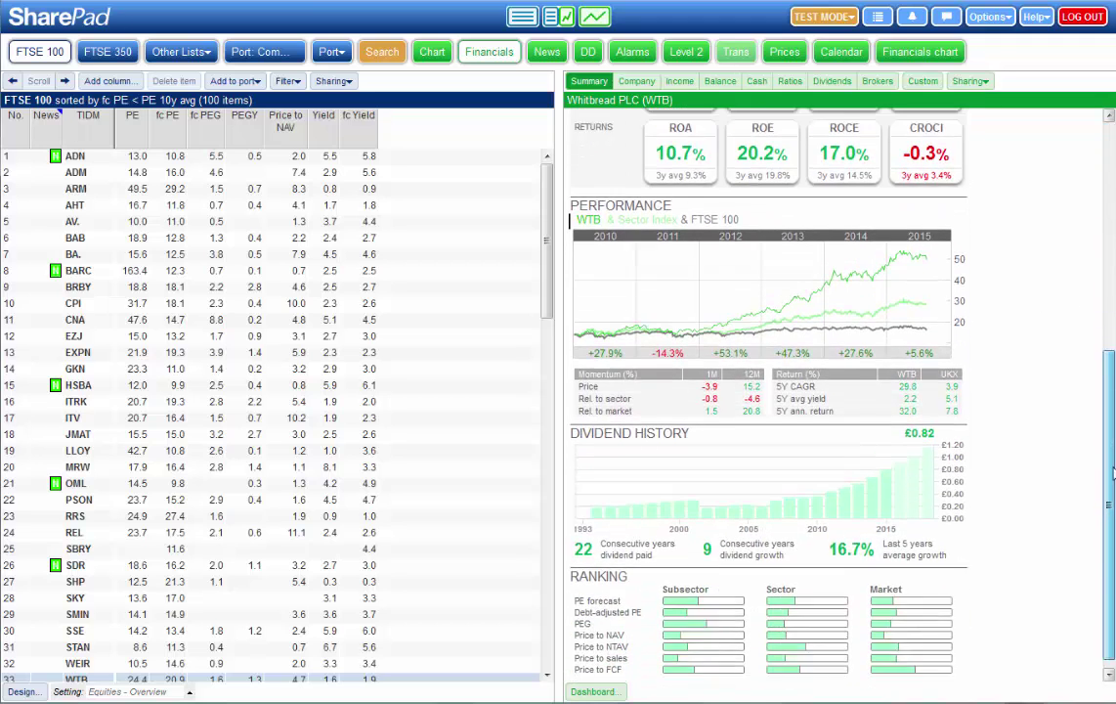
pyautogui.click(599, 18)
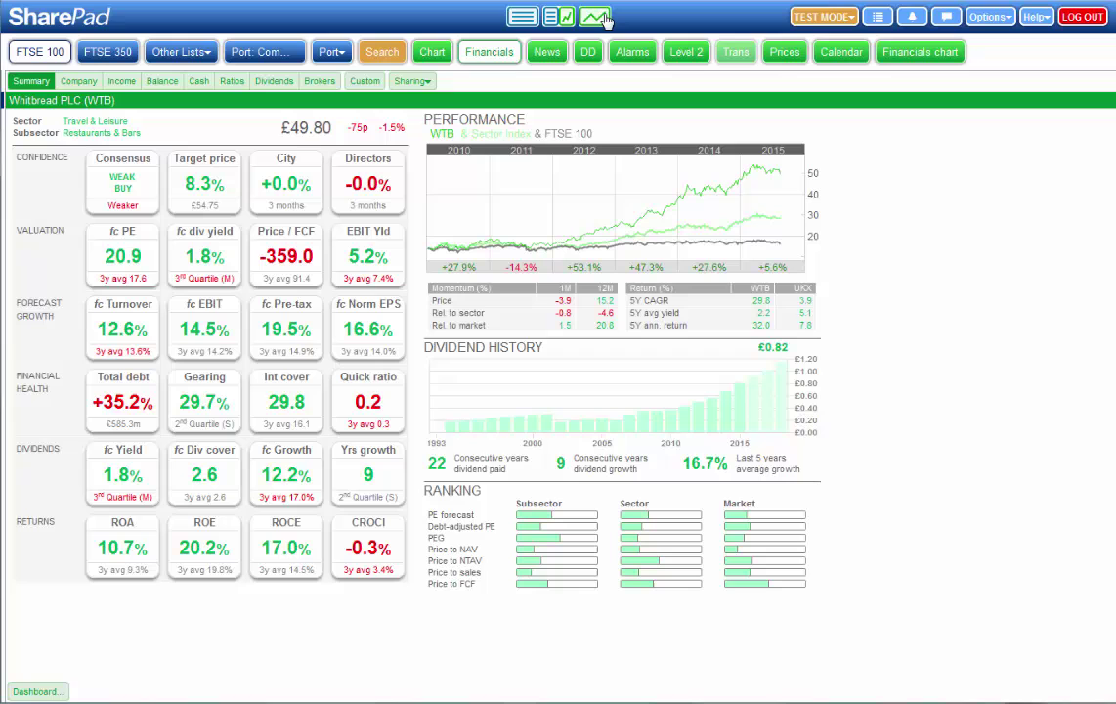
pyautogui.click(565, 18)
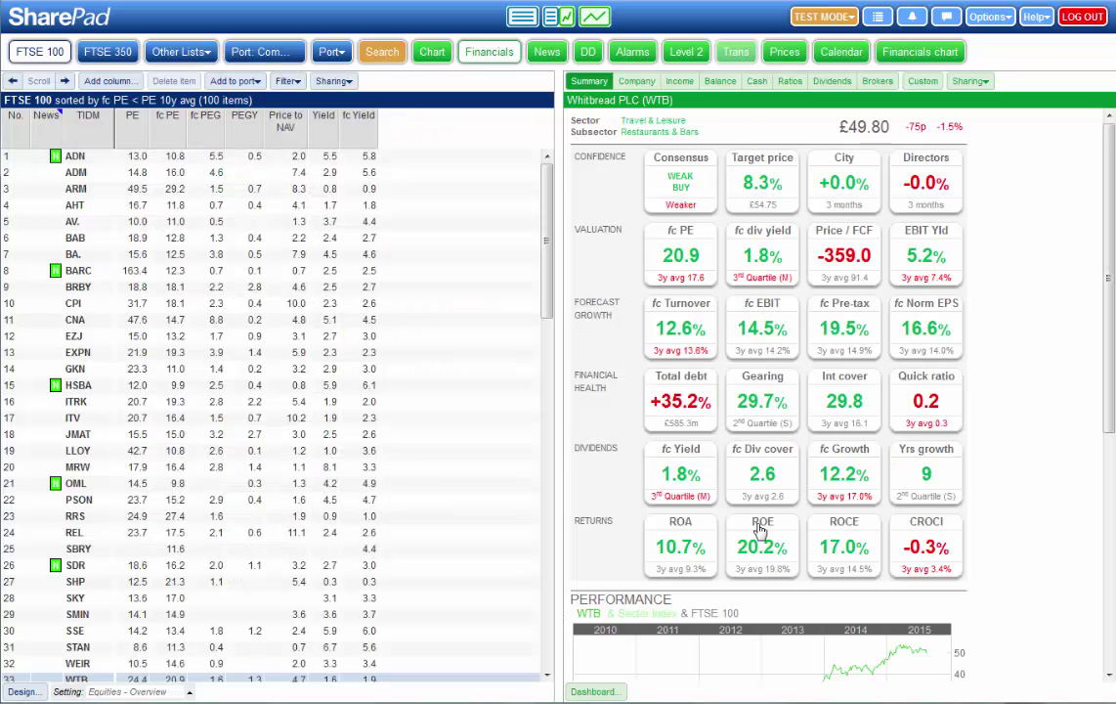
pyautogui.scroll(-5, 1111, 349)
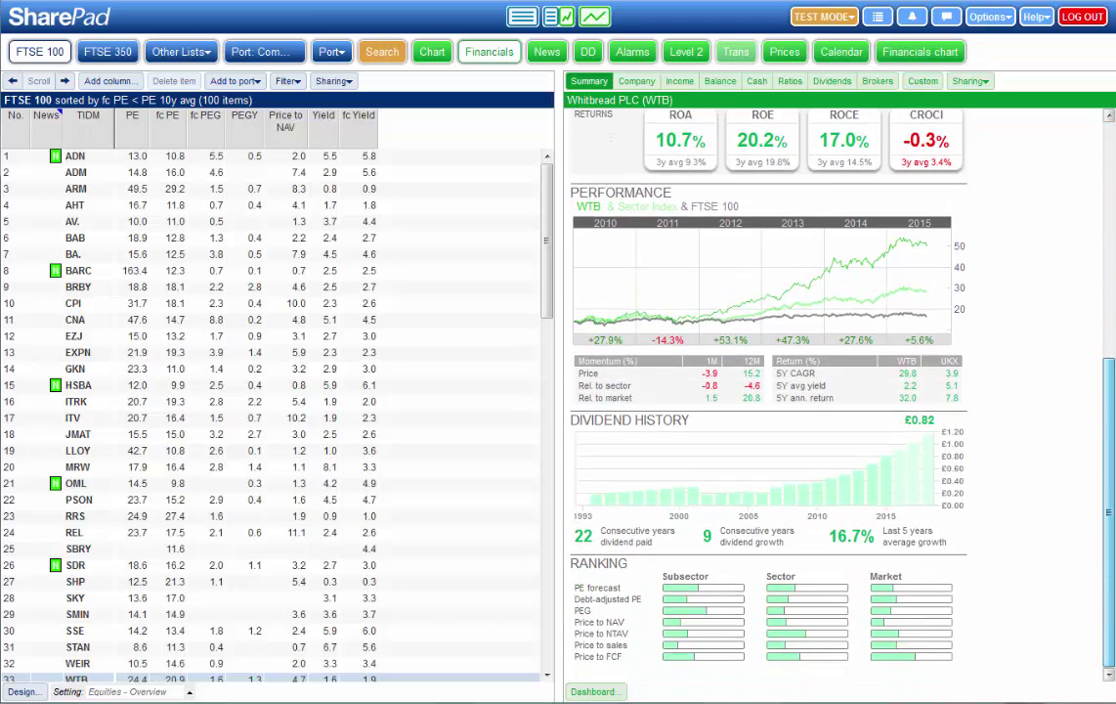
pyautogui.scroll(5, 880, 293)
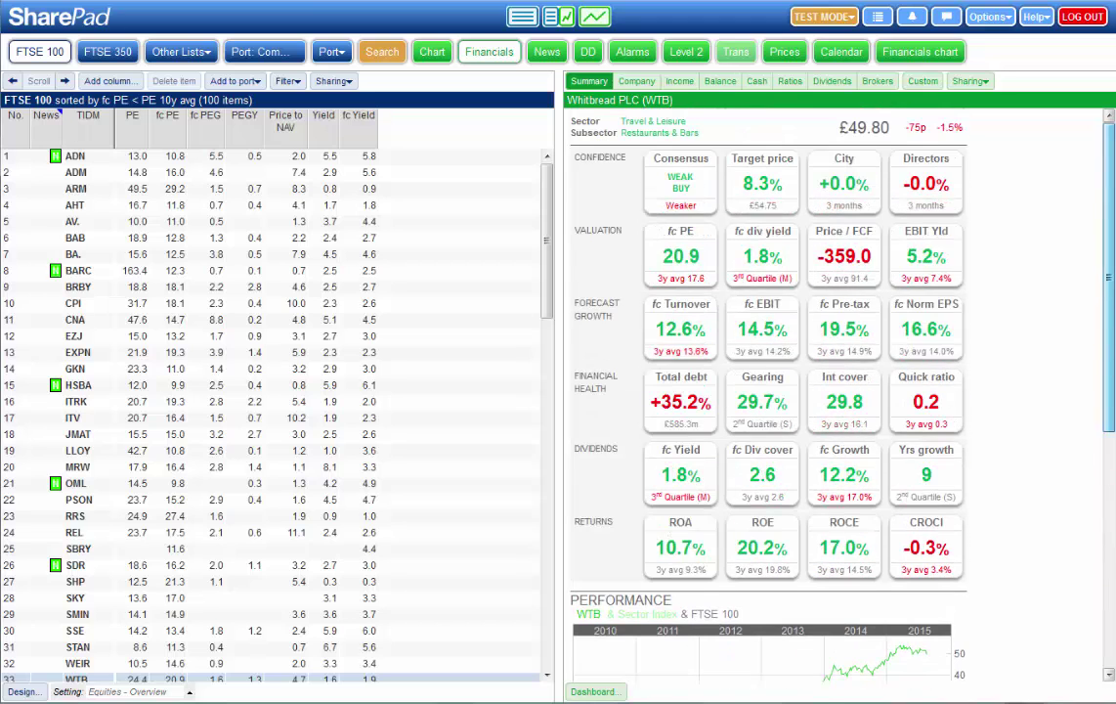
pyautogui.click(598, 18)
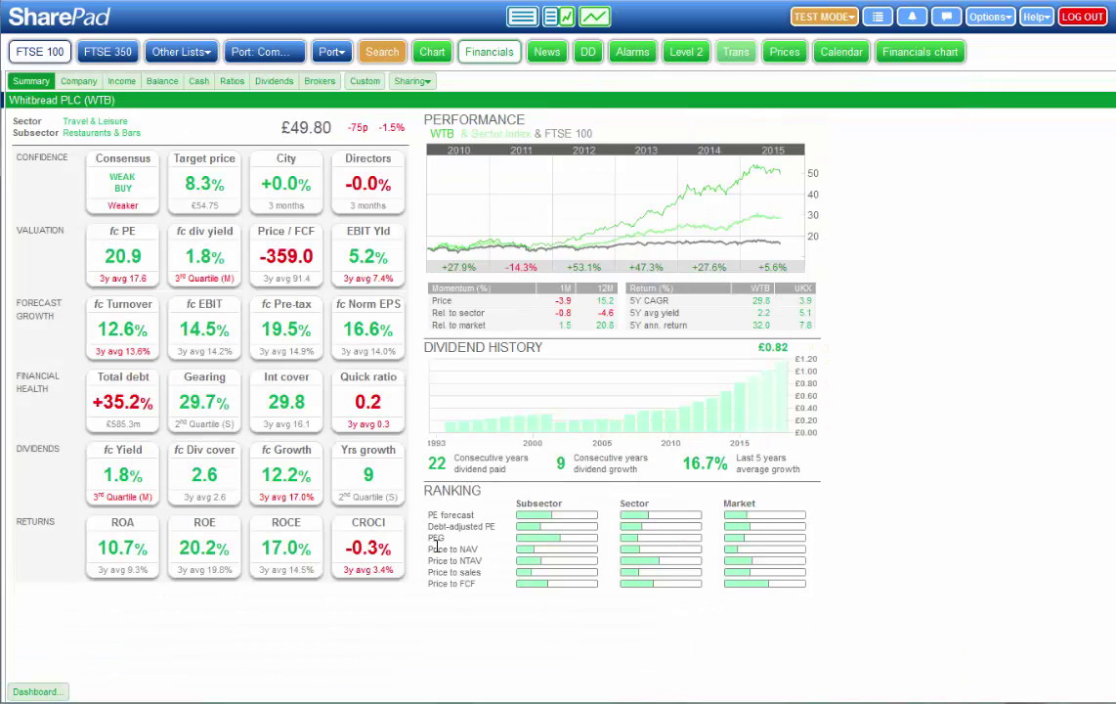
# - Review Whitbread's income statement, balance sheet and cash flow statement
pyautogui.click(117, 82)
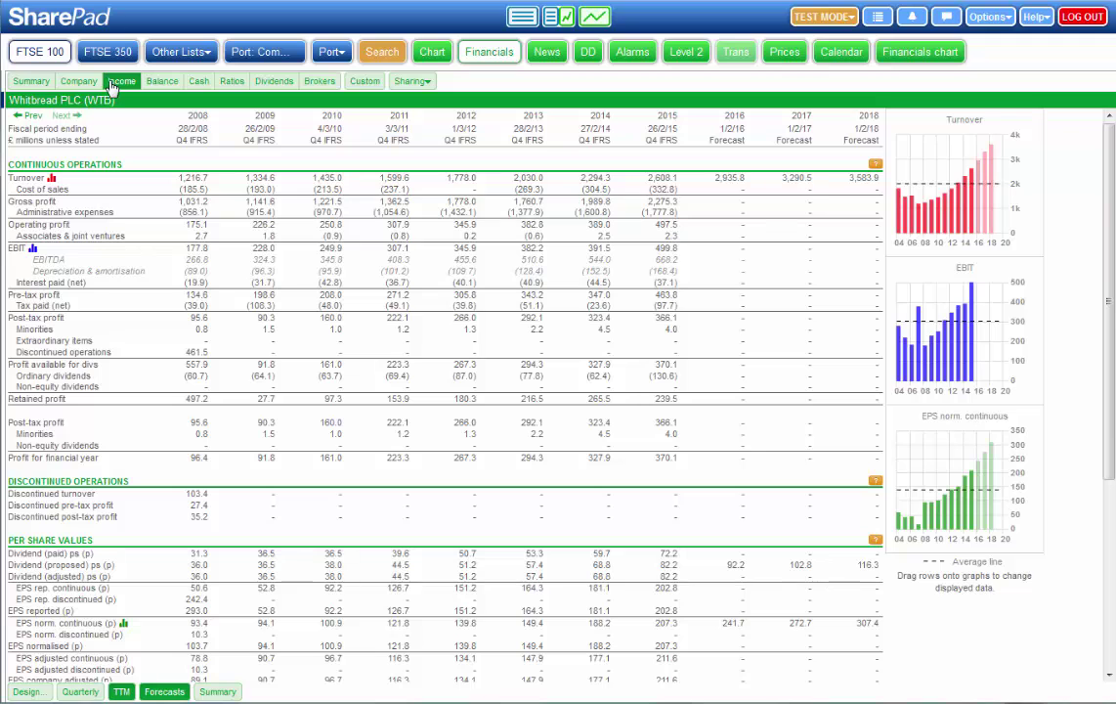
pyautogui.click(159, 86)
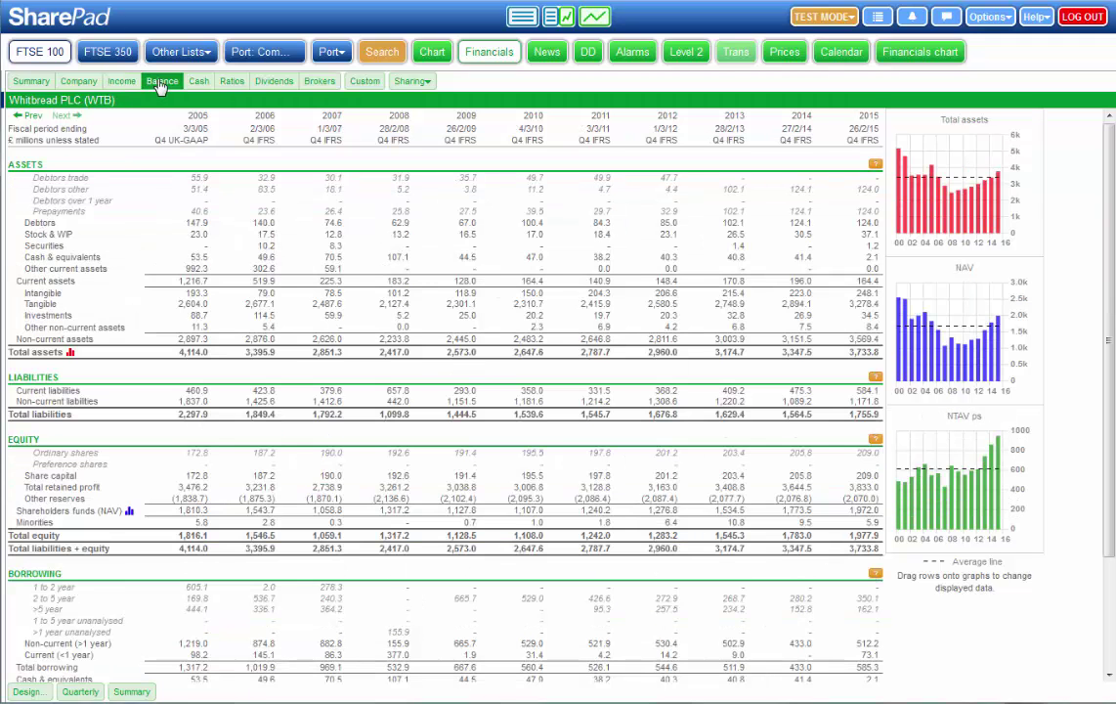
pyautogui.click(199, 82)
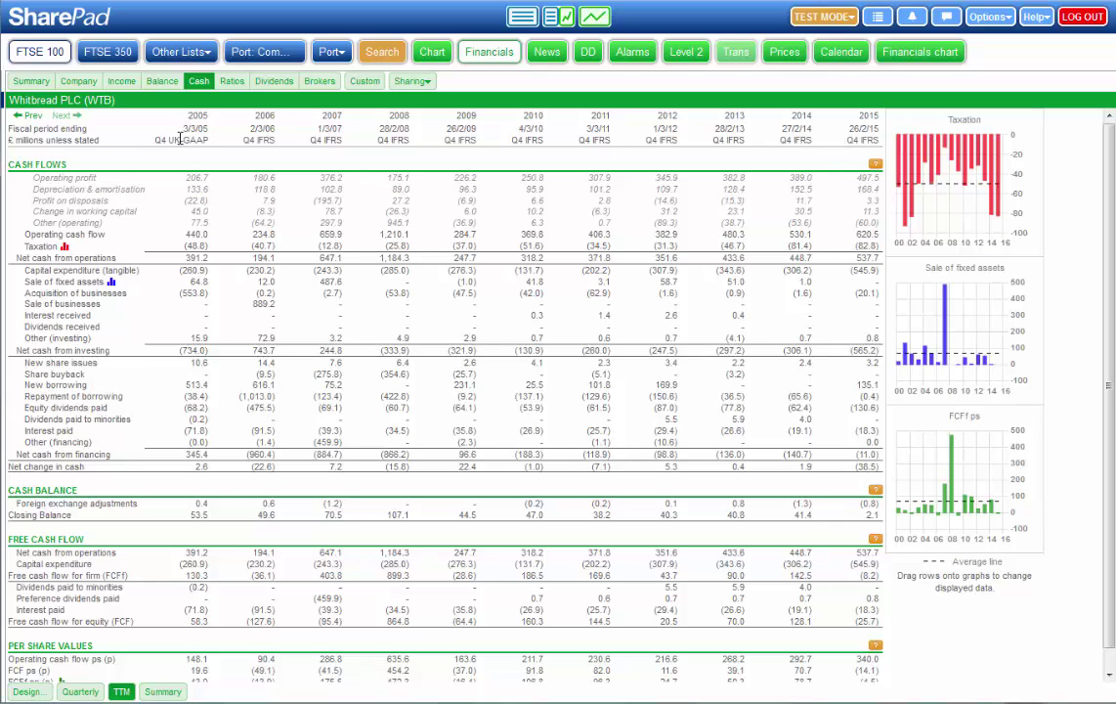
# - View Whitbread's ratios and chart the Graham number in place of dividend yield
pyautogui.click(233, 84)
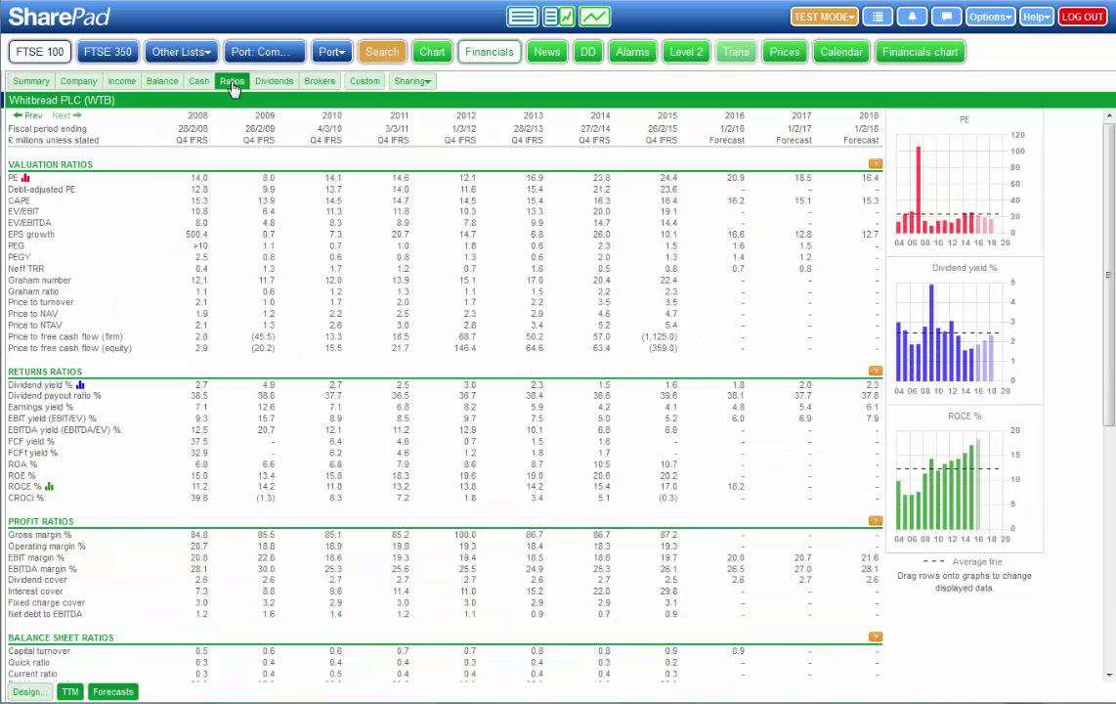
pyautogui.scroll(-5, 226, 235)
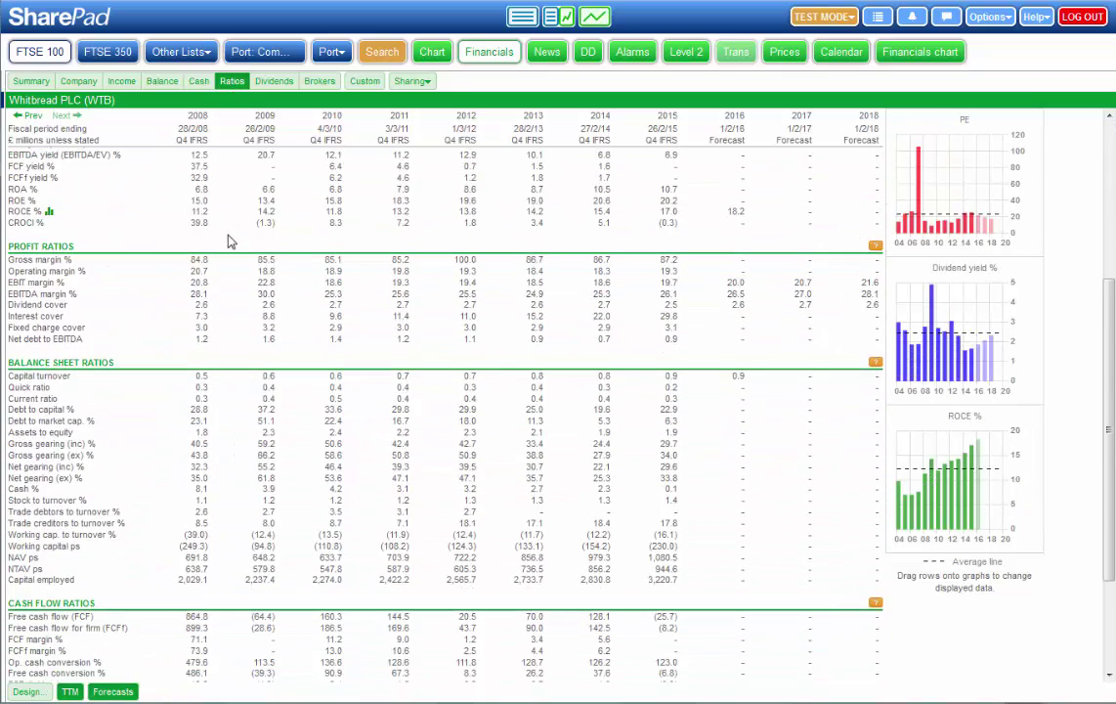
pyautogui.scroll(-3, 228, 242)
pyautogui.scroll(8, 227, 234)
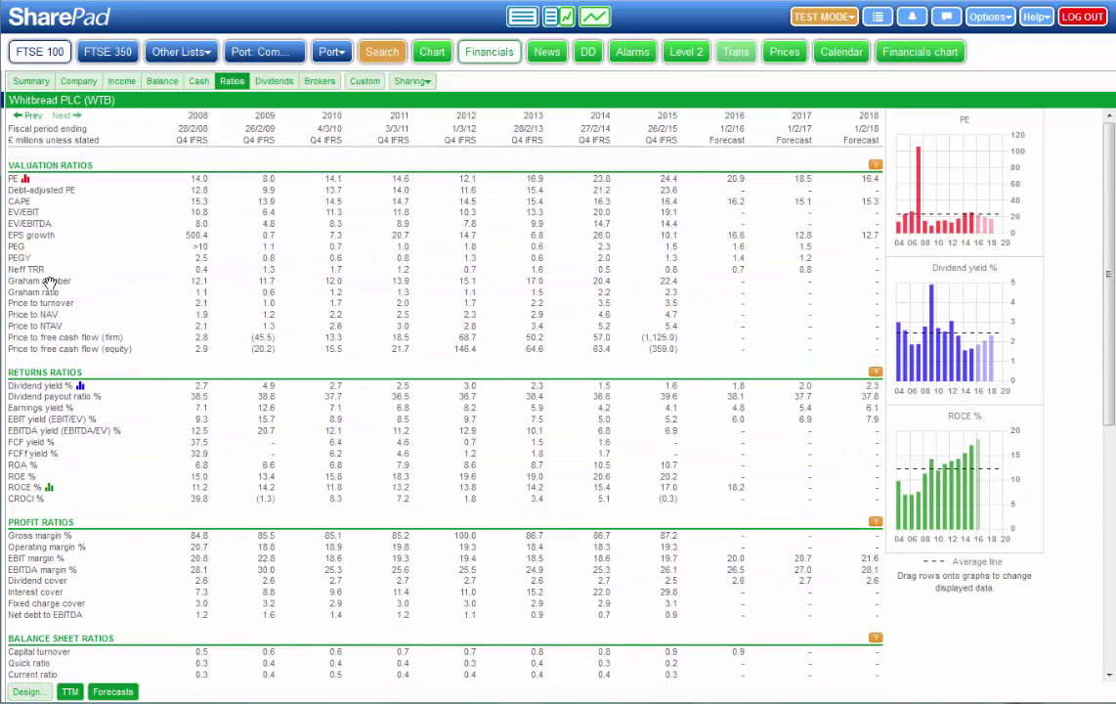
pyautogui.moveTo(49, 283); pyautogui.dragTo(908, 293)
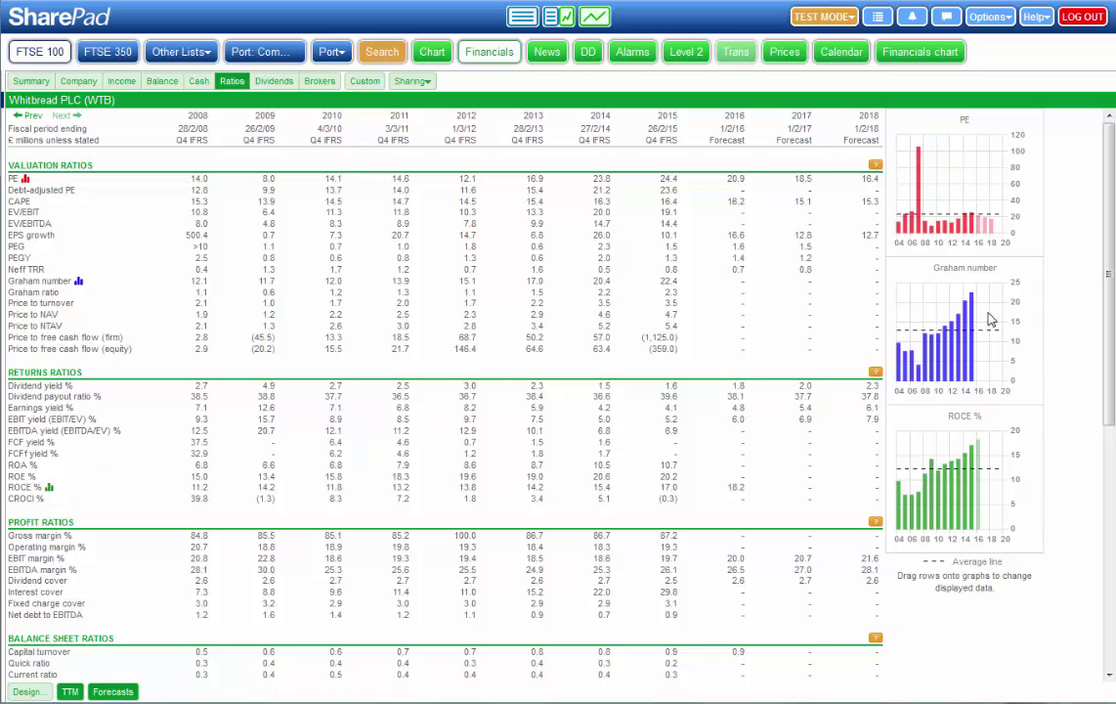
# - Check Whitbread's dividend history and broker forecasts, stepping to 2018 and back to 2016
pyautogui.click(272, 84)
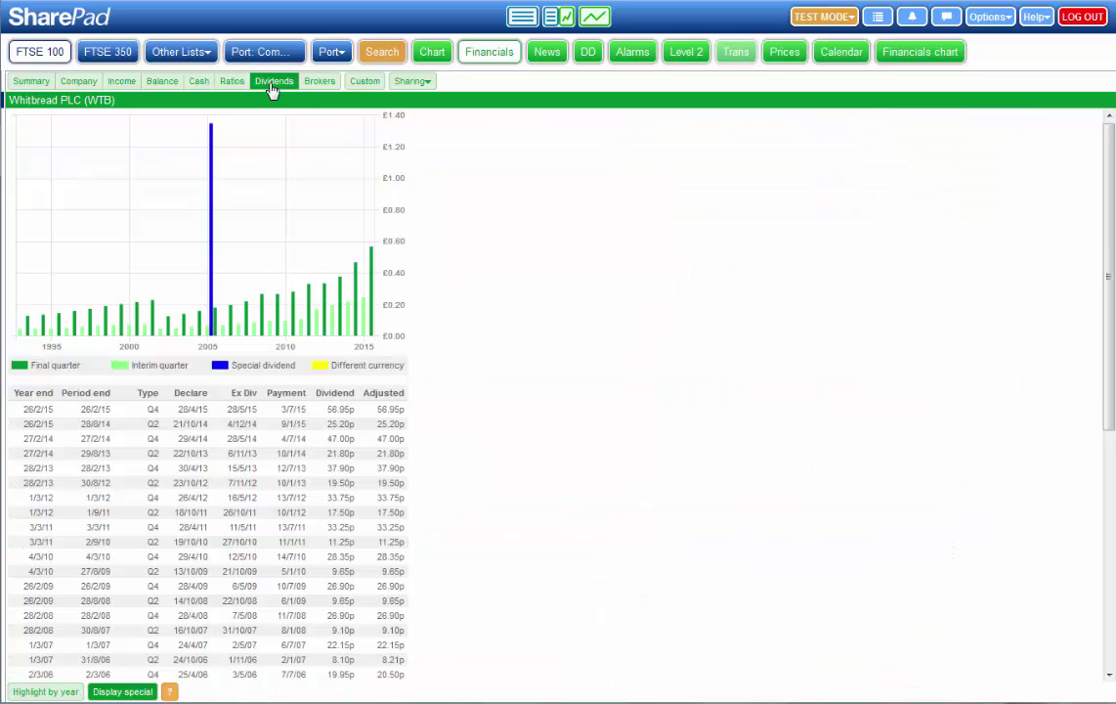
pyautogui.click(319, 82)
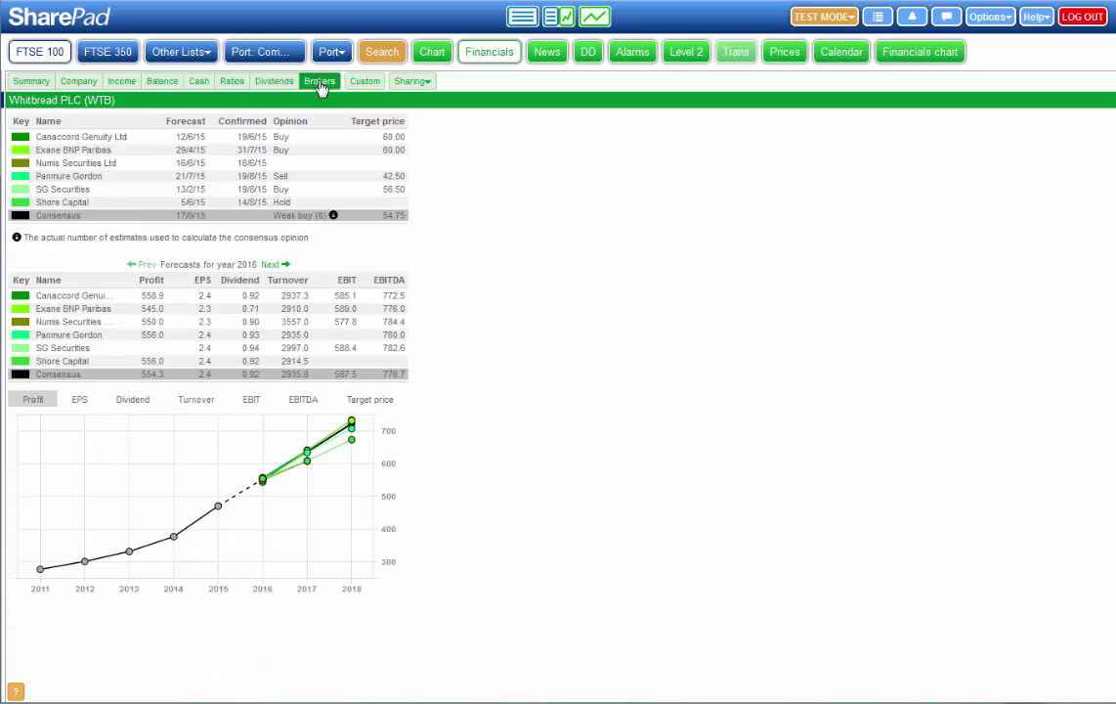
pyautogui.click(274, 266)
pyautogui.click(274, 265)
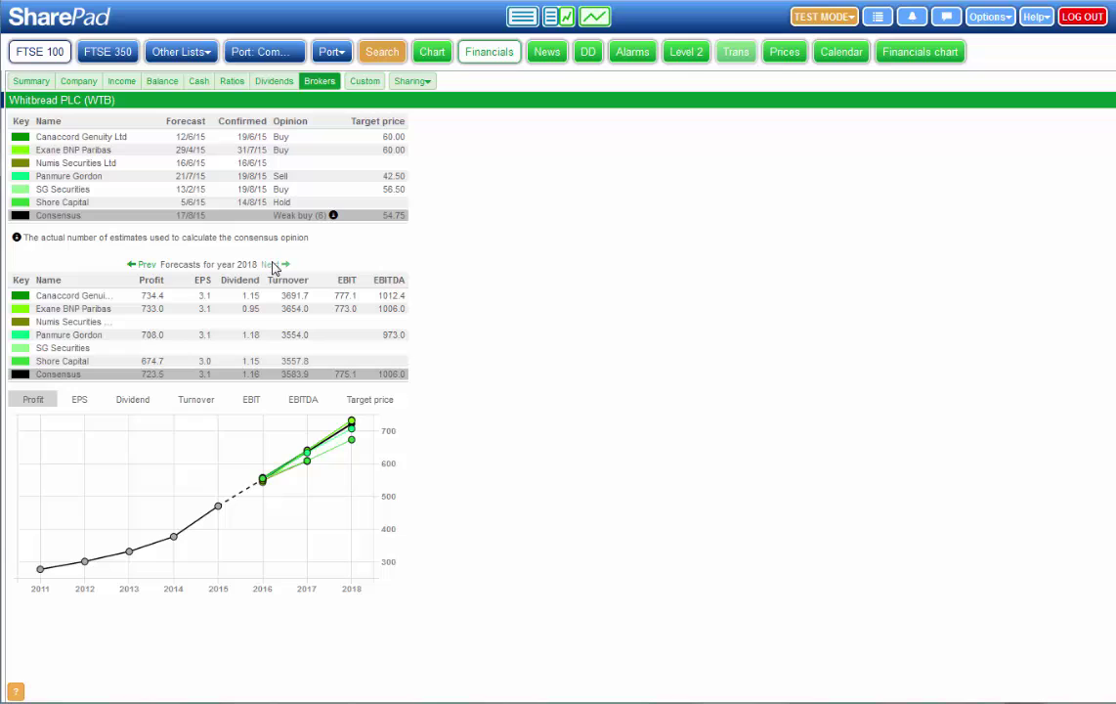
pyautogui.click(150, 267)
pyautogui.click(149, 268)
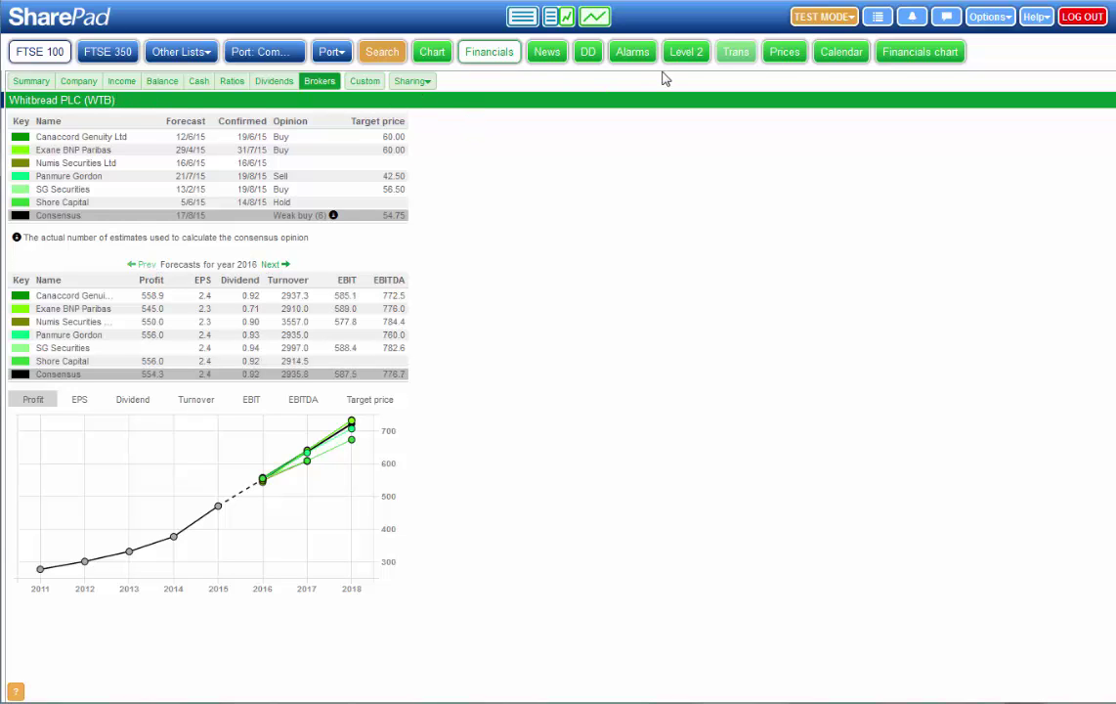
# - Look at shareholder dealings, then show all-company news beside the FTSE 100 list
pyautogui.click(588, 54)
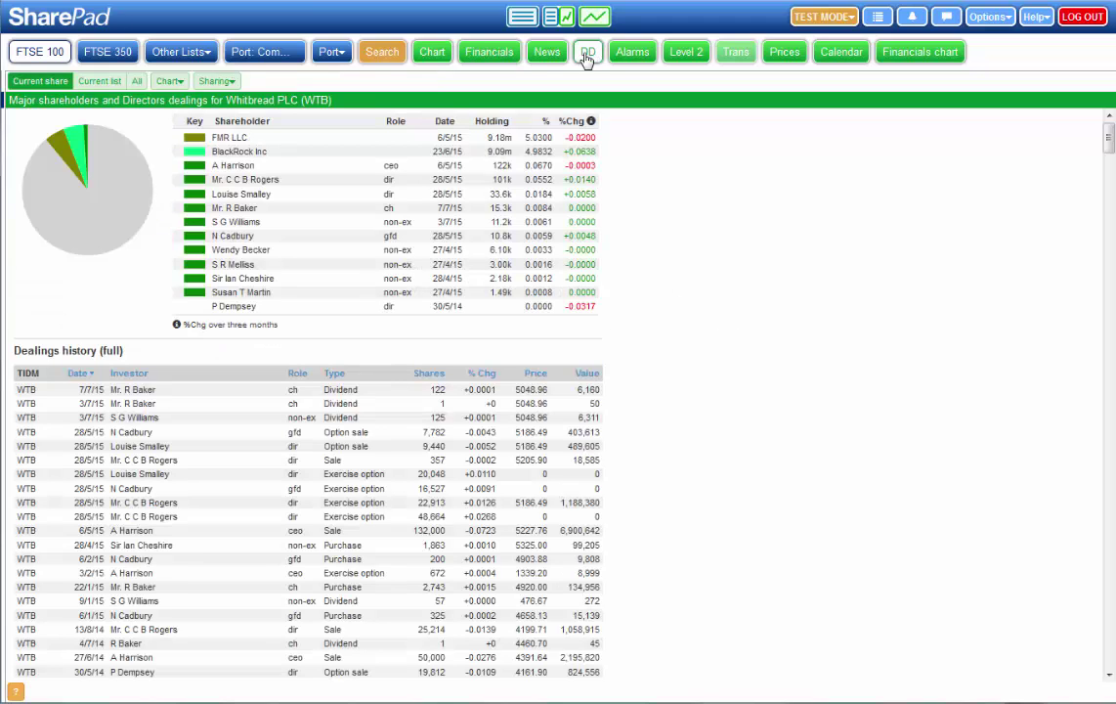
pyautogui.click(545, 55)
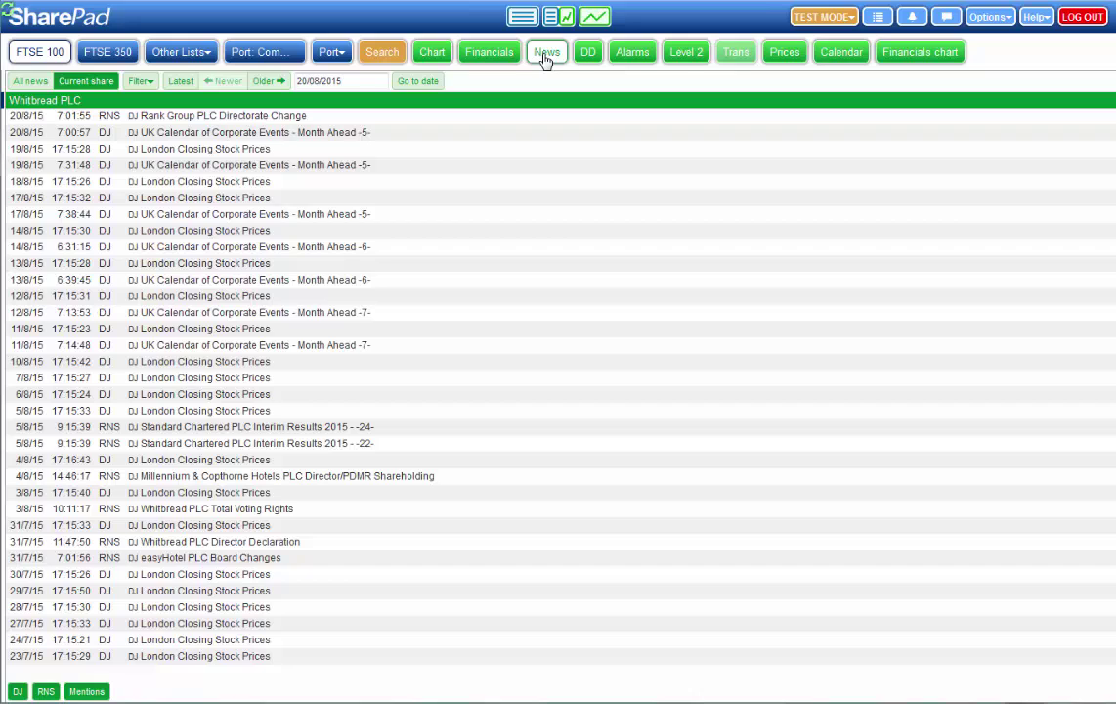
pyautogui.click(29, 81)
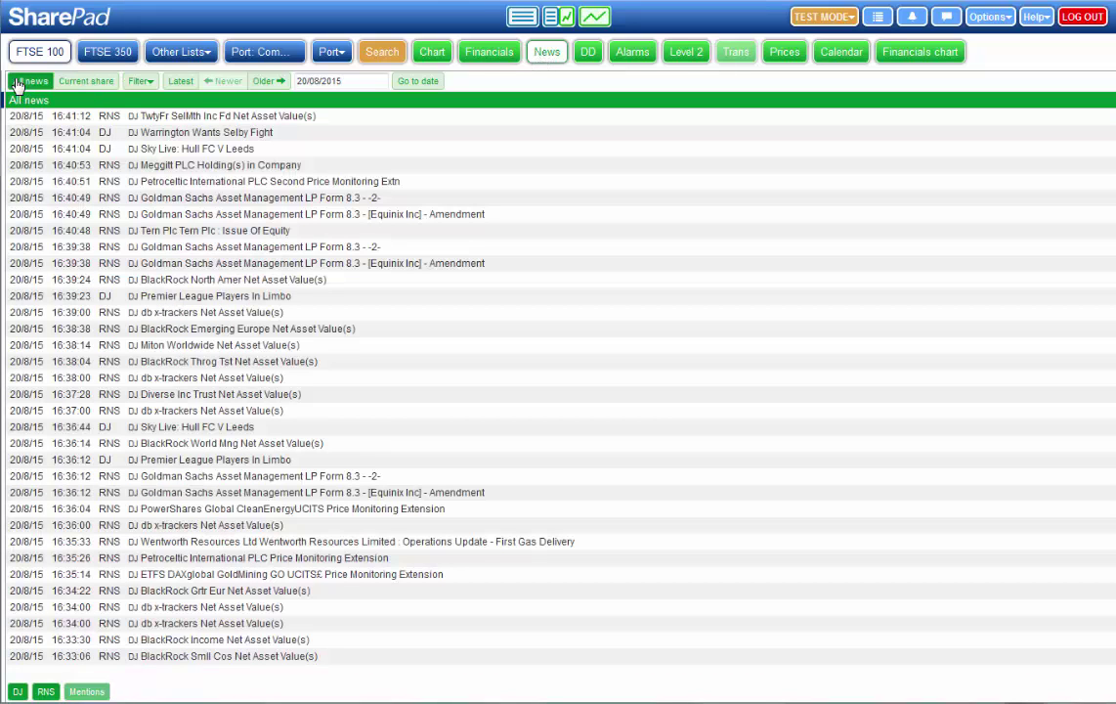
pyautogui.click(553, 18)
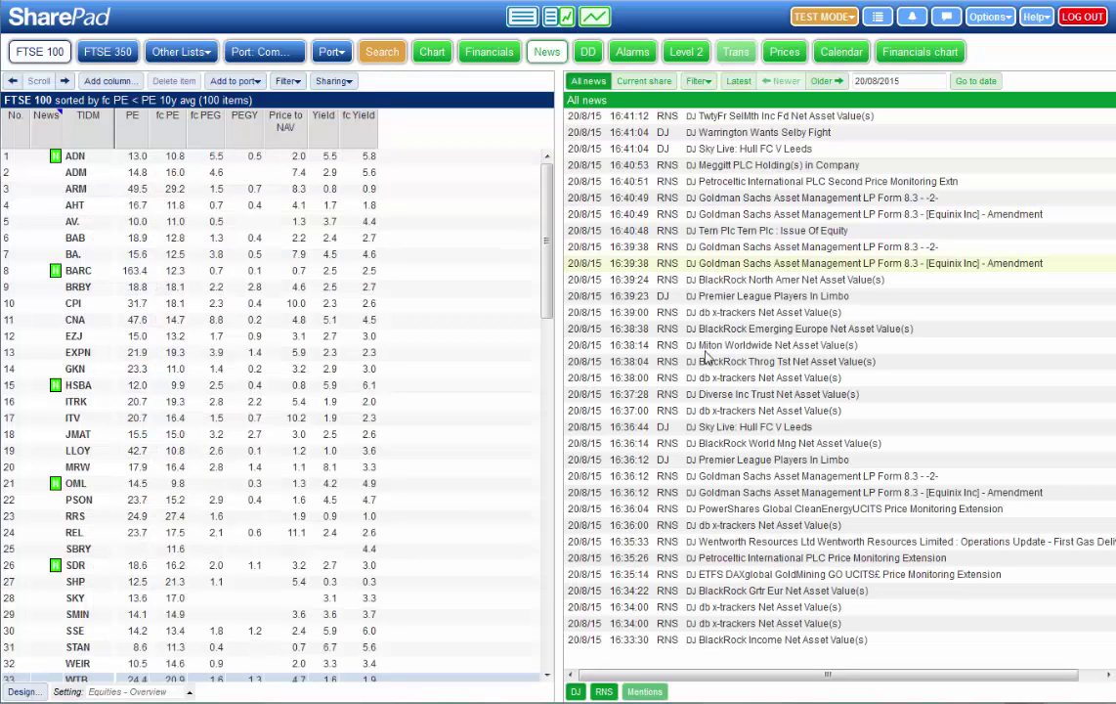
# - Switch the side panel from the news feed to Whitbread's Financials Summary
pyautogui.click(488, 52)
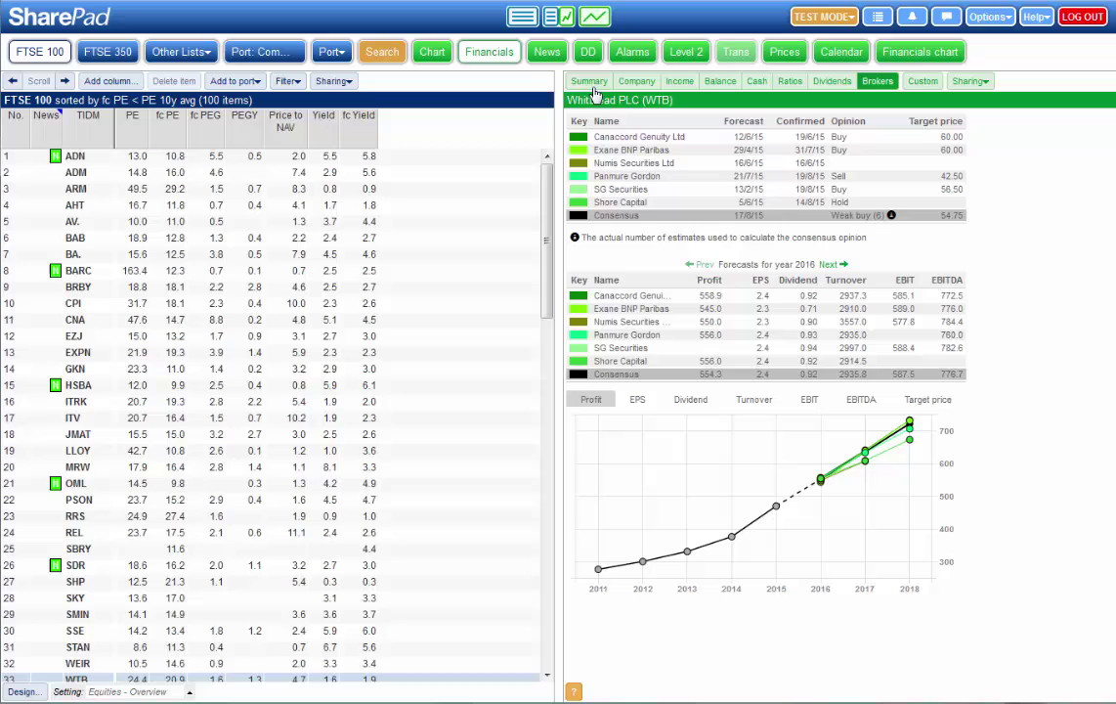
pyautogui.click(596, 85)
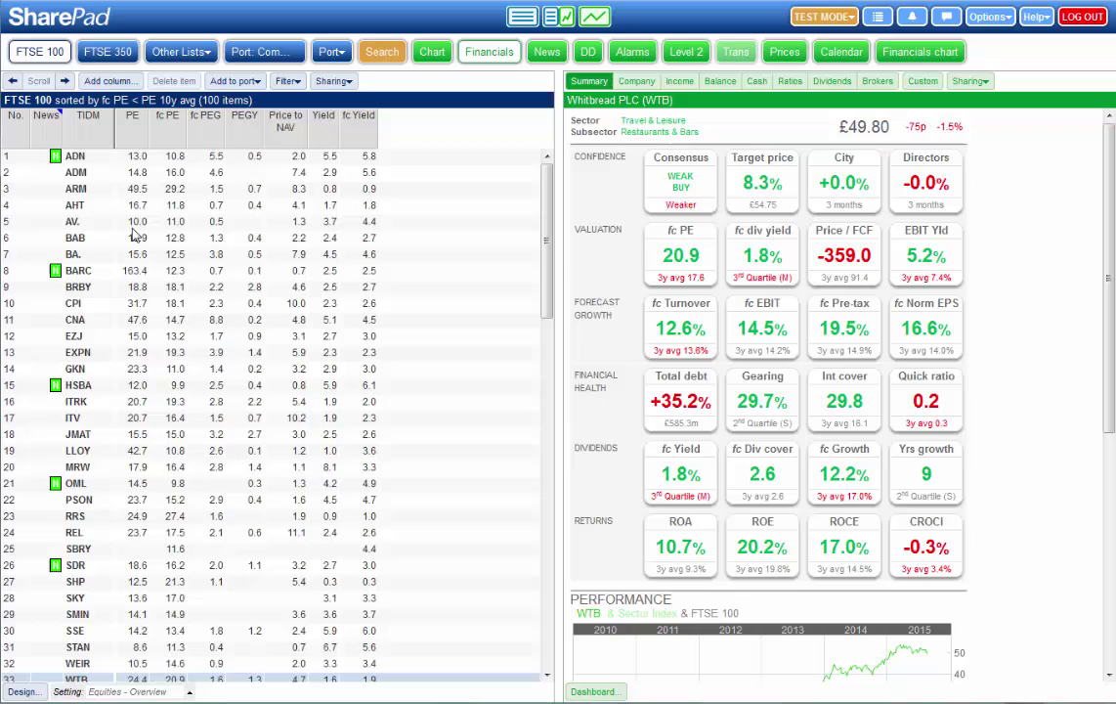
# - Start a new list column and browse the Funds & Bonds, Price and Financial item categories
pyautogui.click(110, 82)
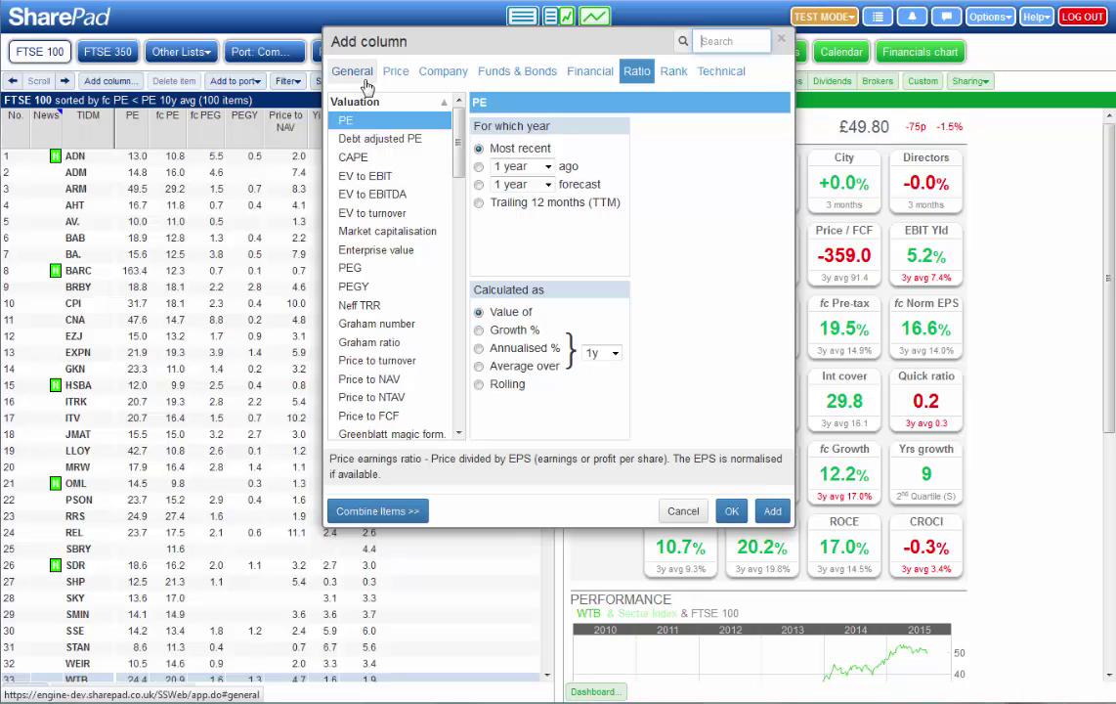
pyautogui.click(529, 83)
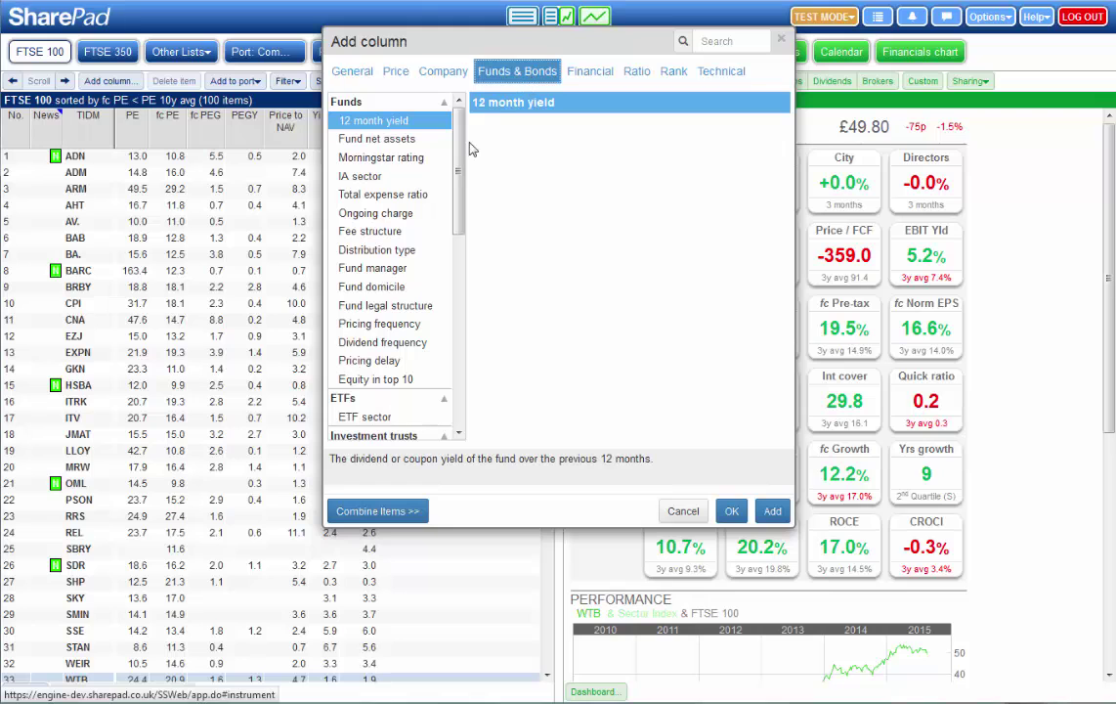
pyautogui.moveTo(457, 175)
pyautogui.mouseDown()
pyautogui.moveTo(456, 332)
pyautogui.moveTo(458, 166)
pyautogui.mouseUp()
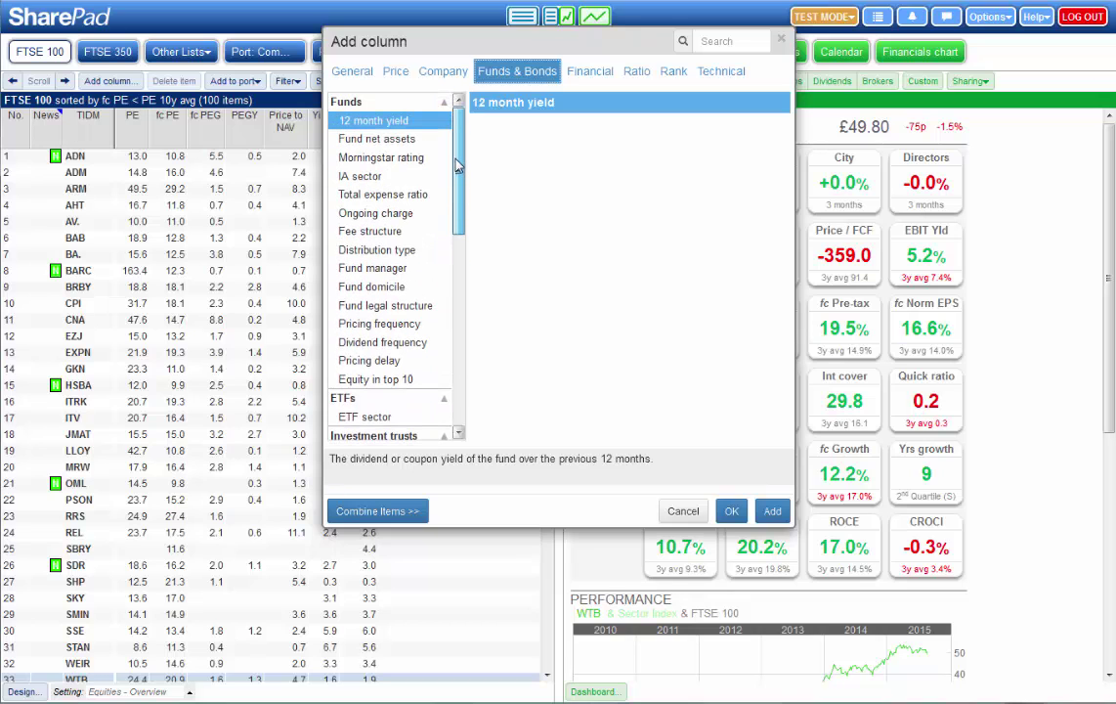
pyautogui.click(396, 71)
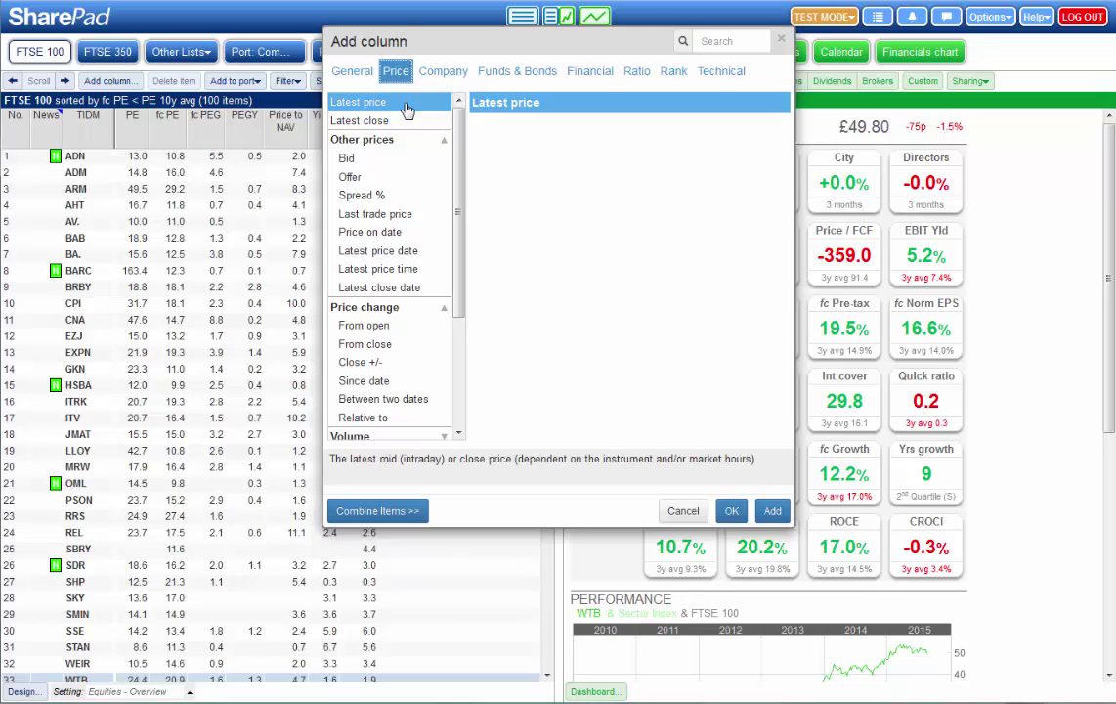
pyautogui.click(589, 72)
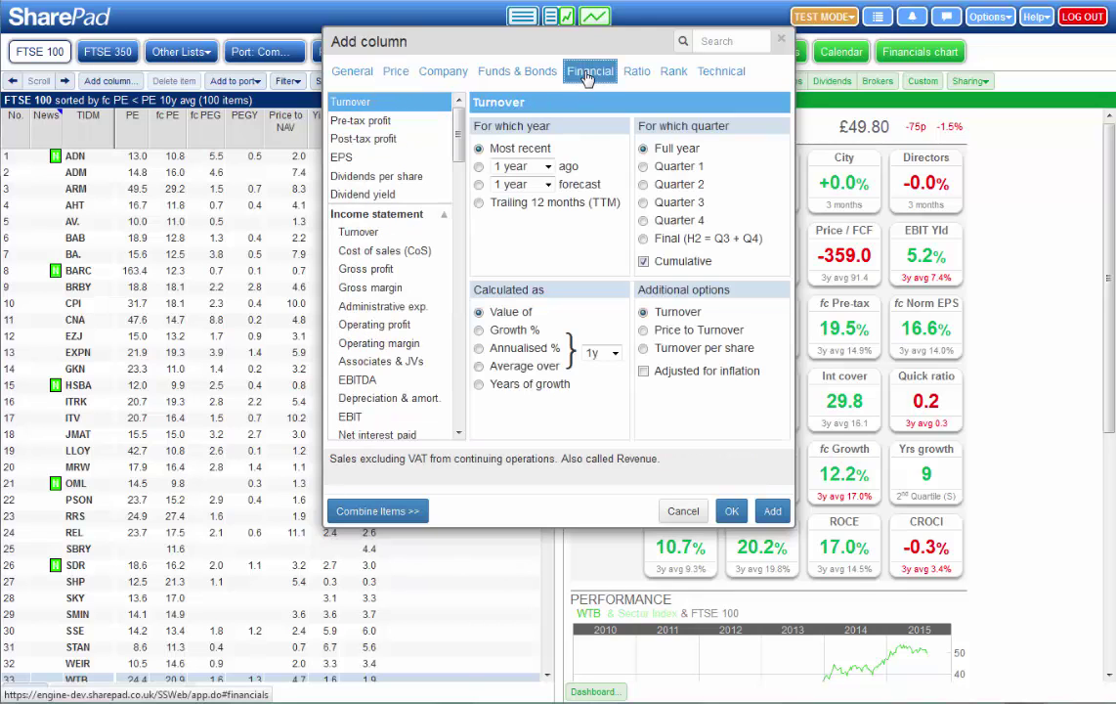
# - Browse the Ratio, Rank (within sector) and Technical categories, ending on the PE ratio
pyautogui.click(643, 75)
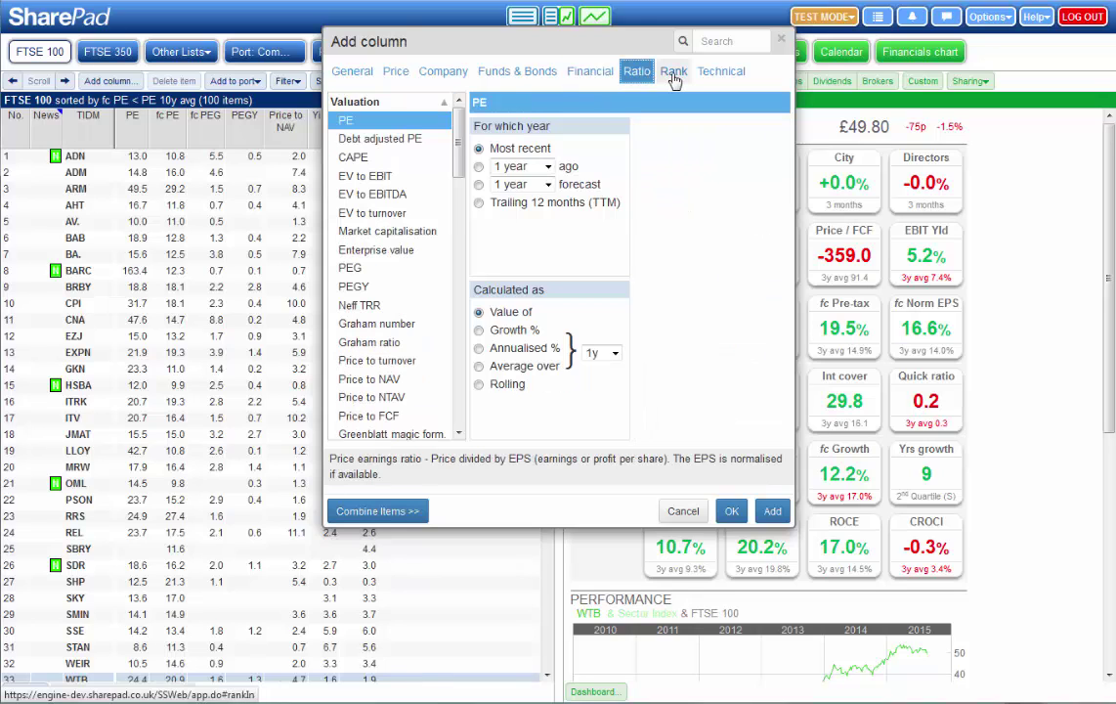
pyautogui.click(673, 76)
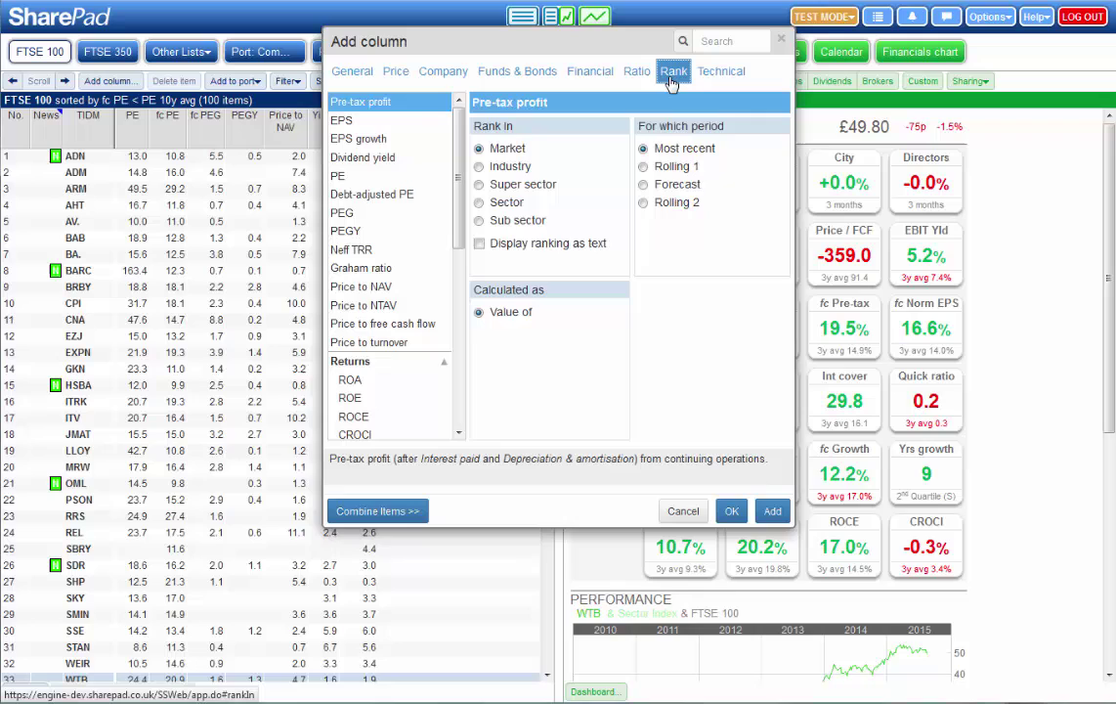
pyautogui.click(479, 203)
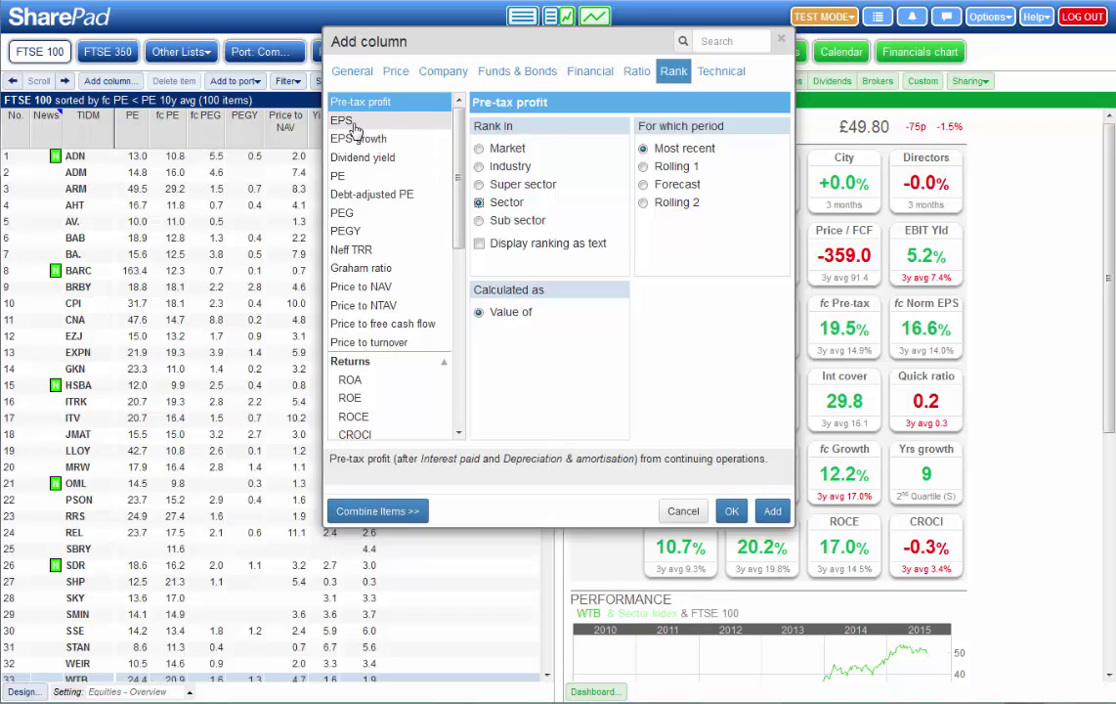
pyautogui.click(724, 72)
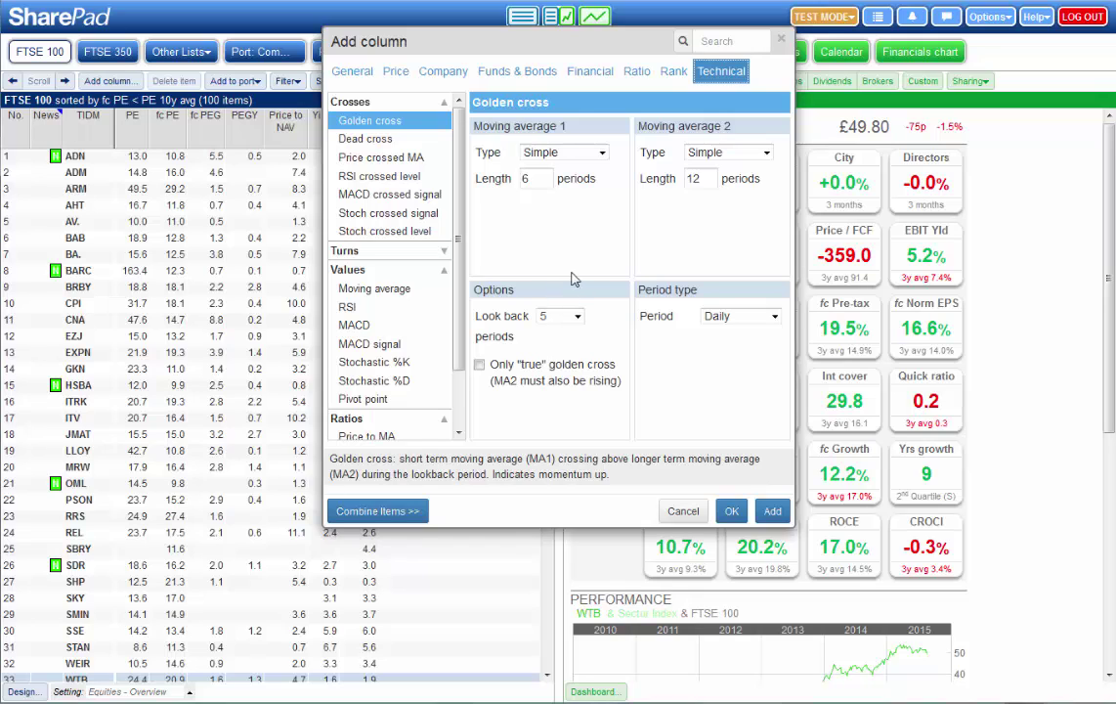
pyautogui.click(633, 74)
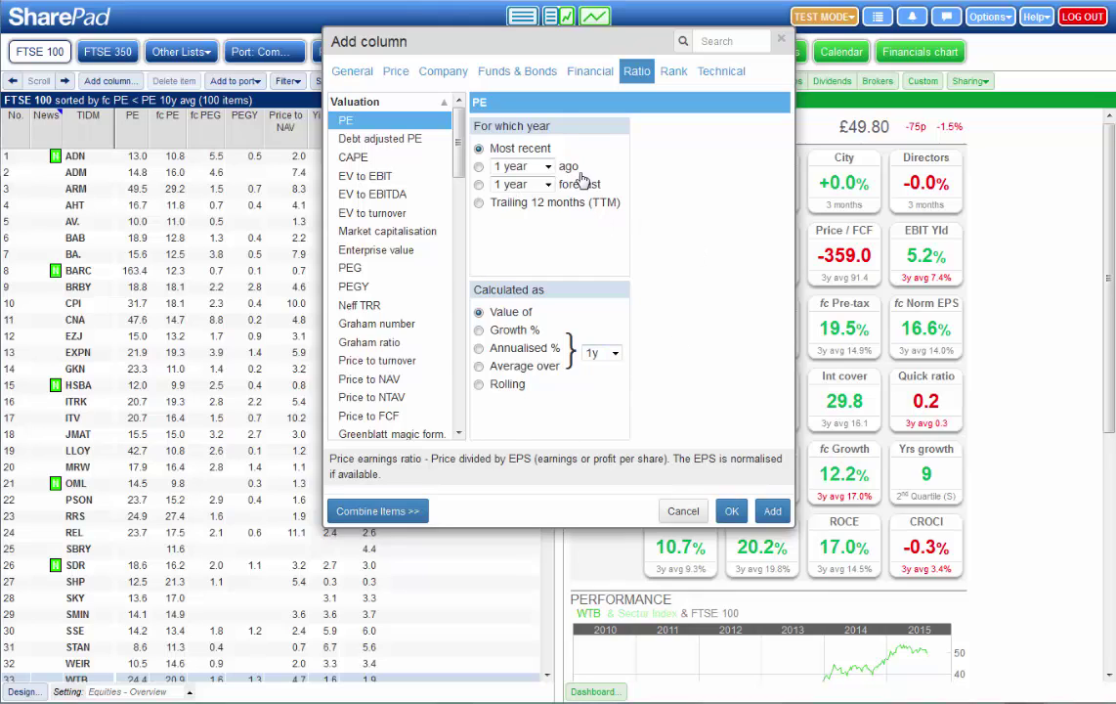
pyautogui.click(714, 42)
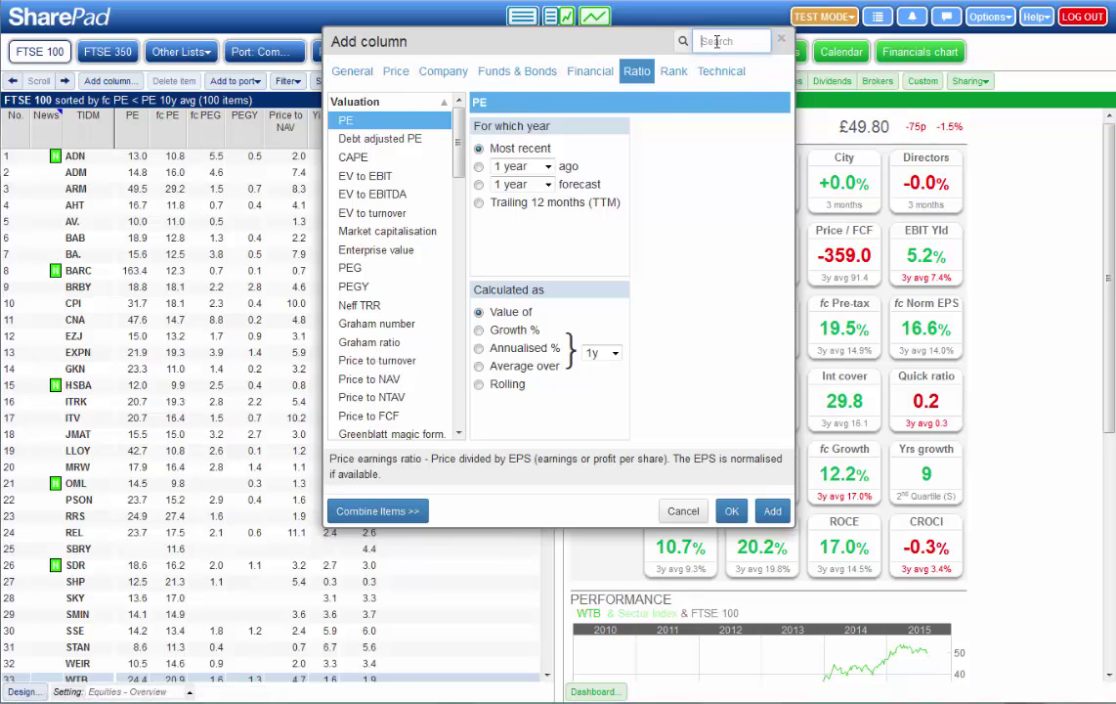
pyautogui.write('work')
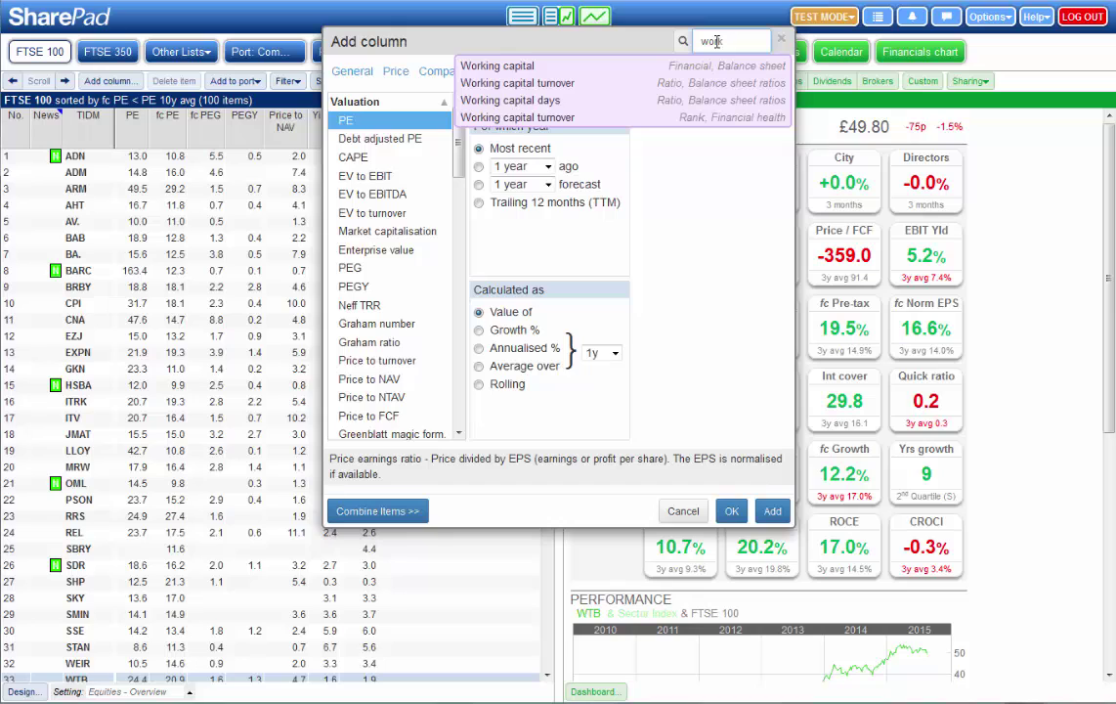
pyautogui.click(533, 67)
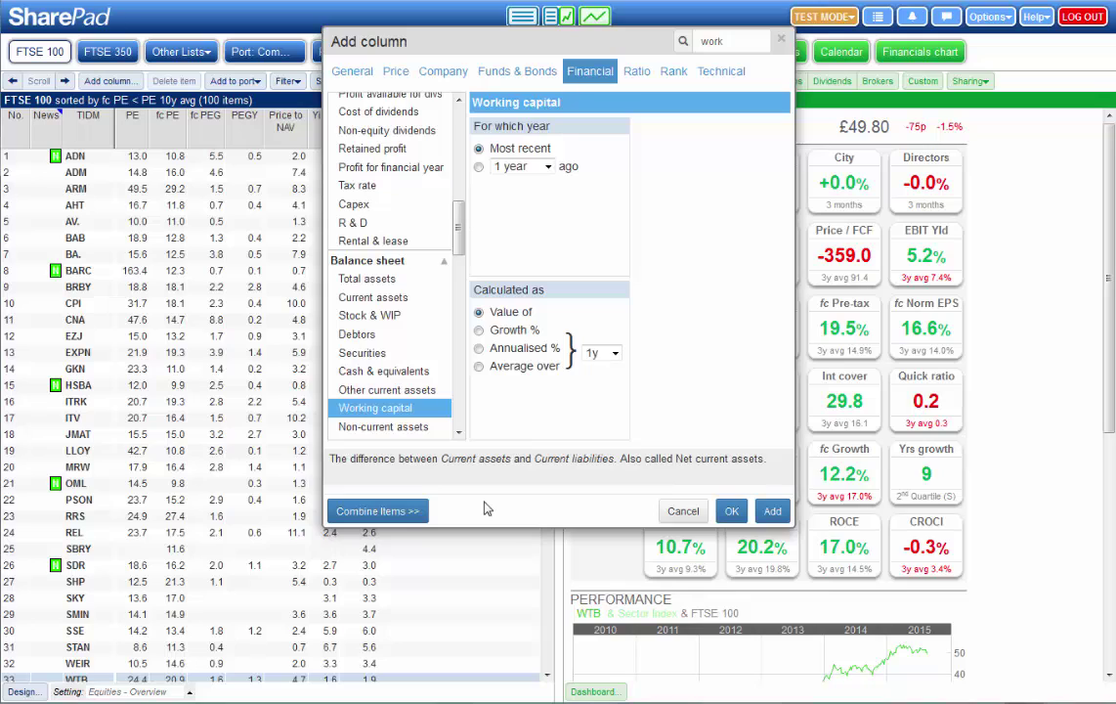
pyautogui.click(636, 72)
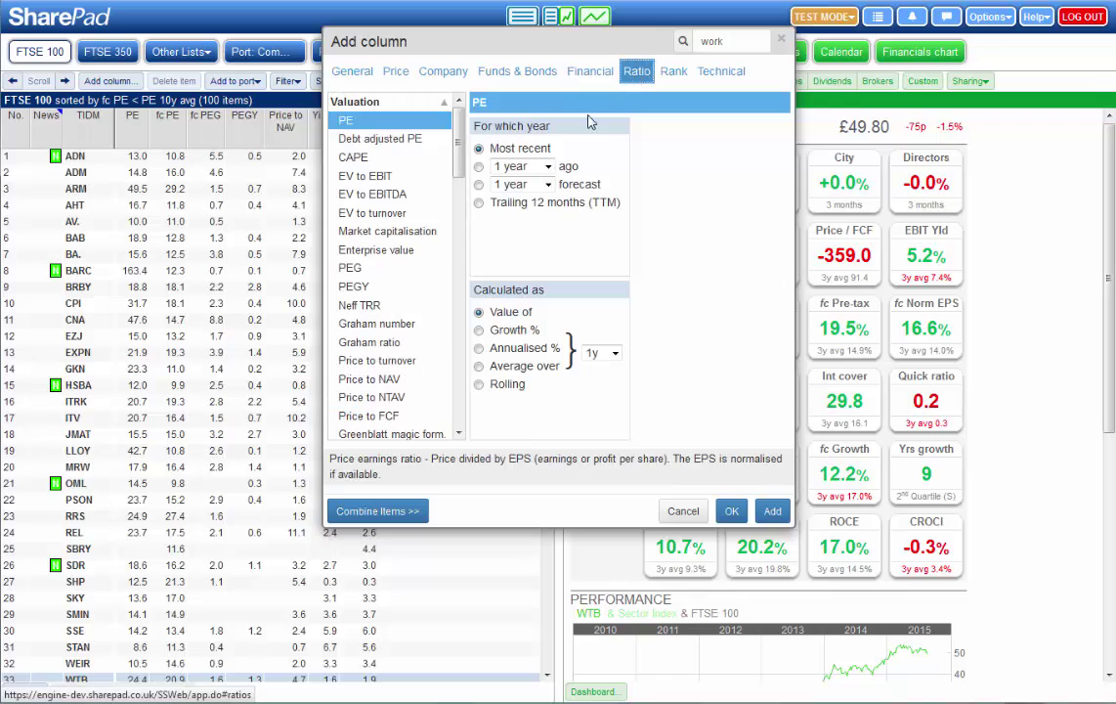
# - Set PE to the 1 year forecast and combine it with a second item
pyautogui.click(479, 184)
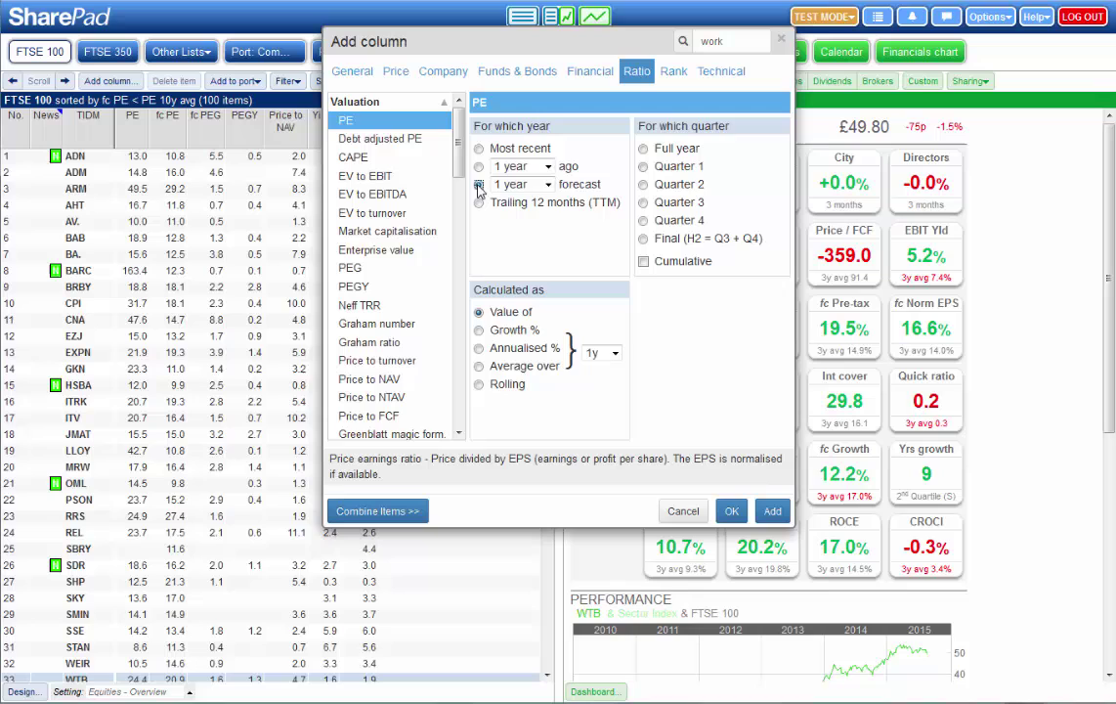
pyautogui.click(385, 511)
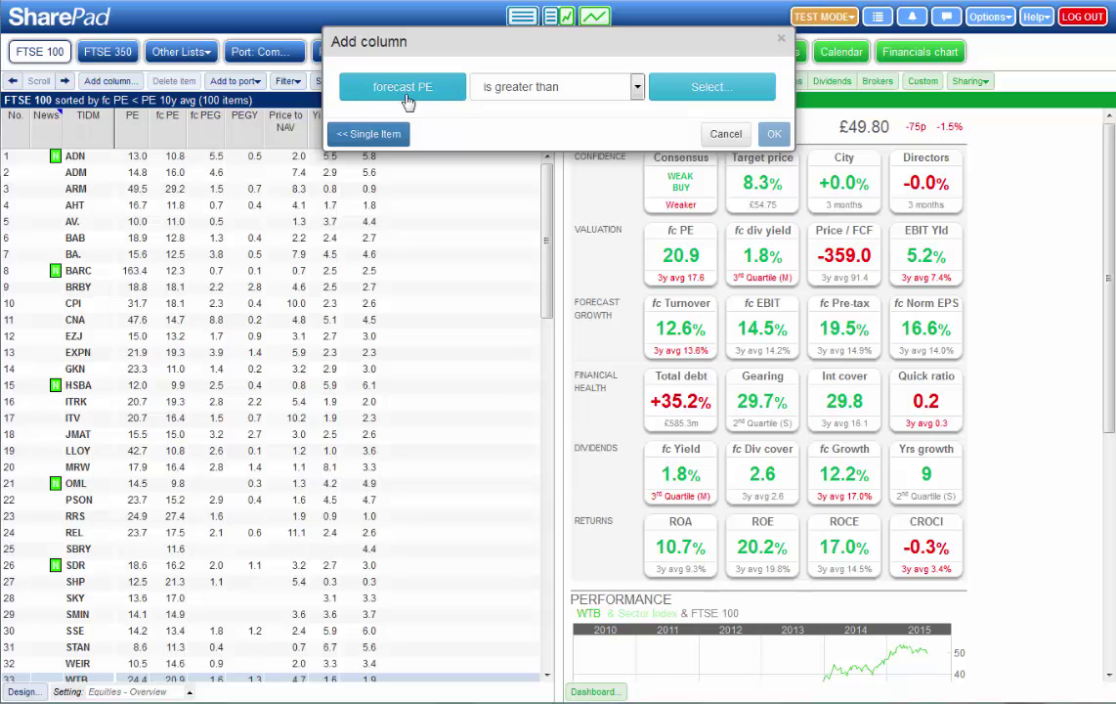
# - Choose the most recent PE averaged over 10 years as the second comparison item
pyautogui.click(713, 90)
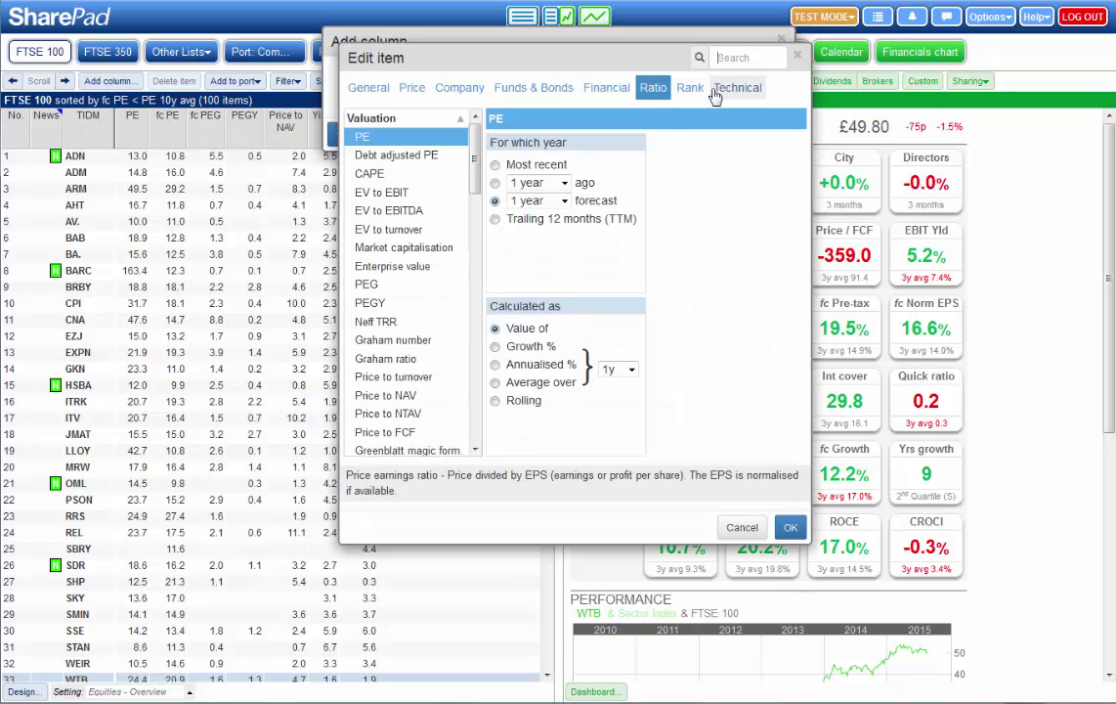
pyautogui.click(496, 165)
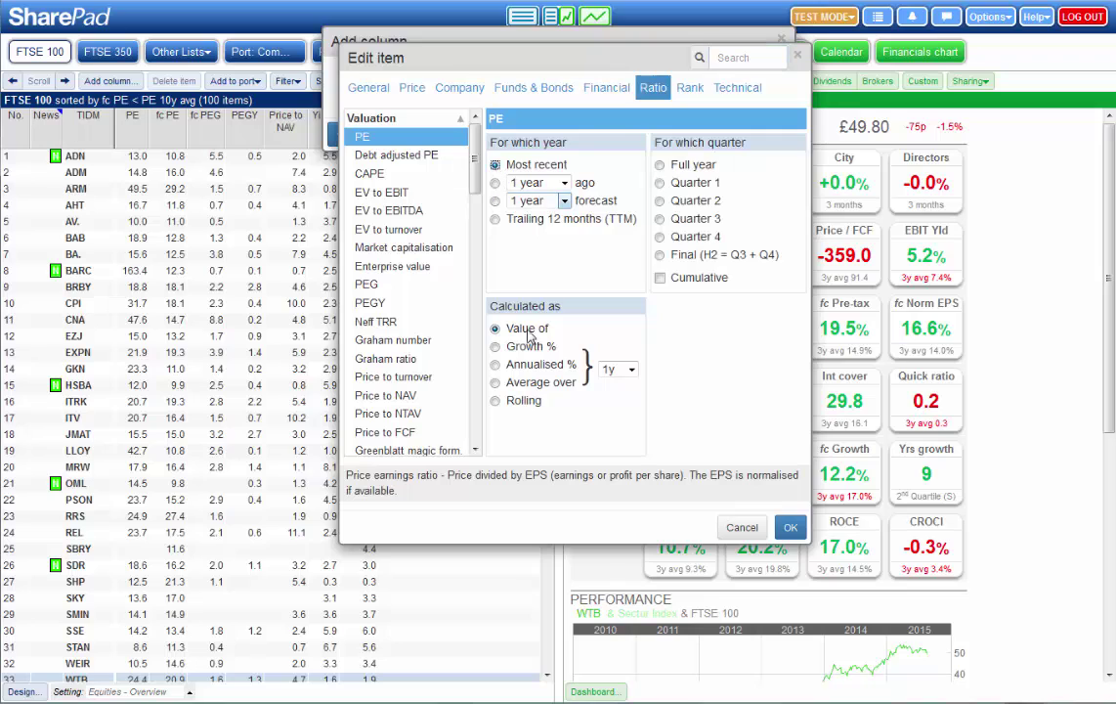
pyautogui.click(496, 382)
pyautogui.click(632, 369)
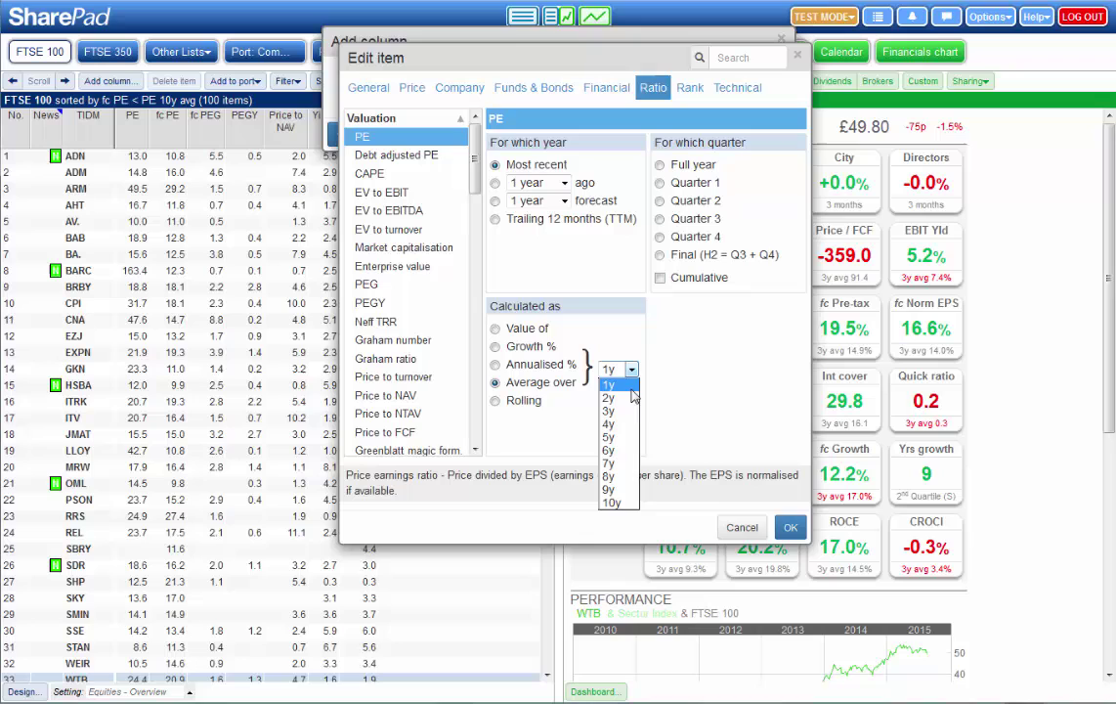
pyautogui.click(612, 501)
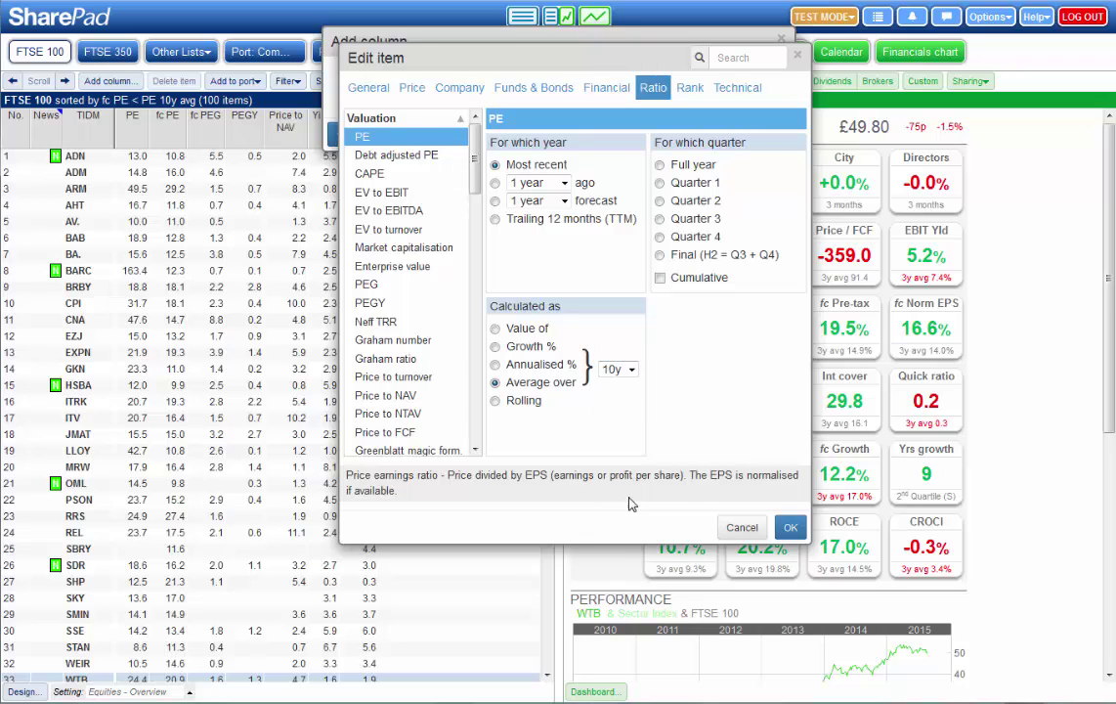
pyautogui.click(790, 529)
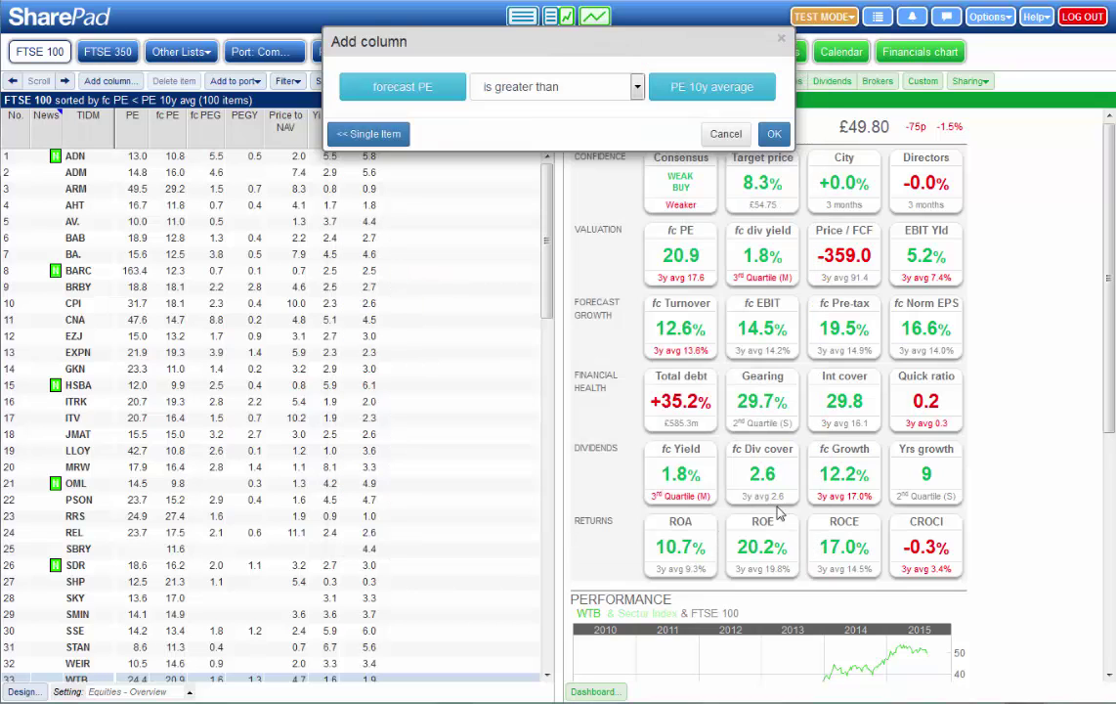
# - Change the condition to 'is less than' and add the fc PE < PE 10y avg column
pyautogui.click(635, 87)
pyautogui.click(542, 138)
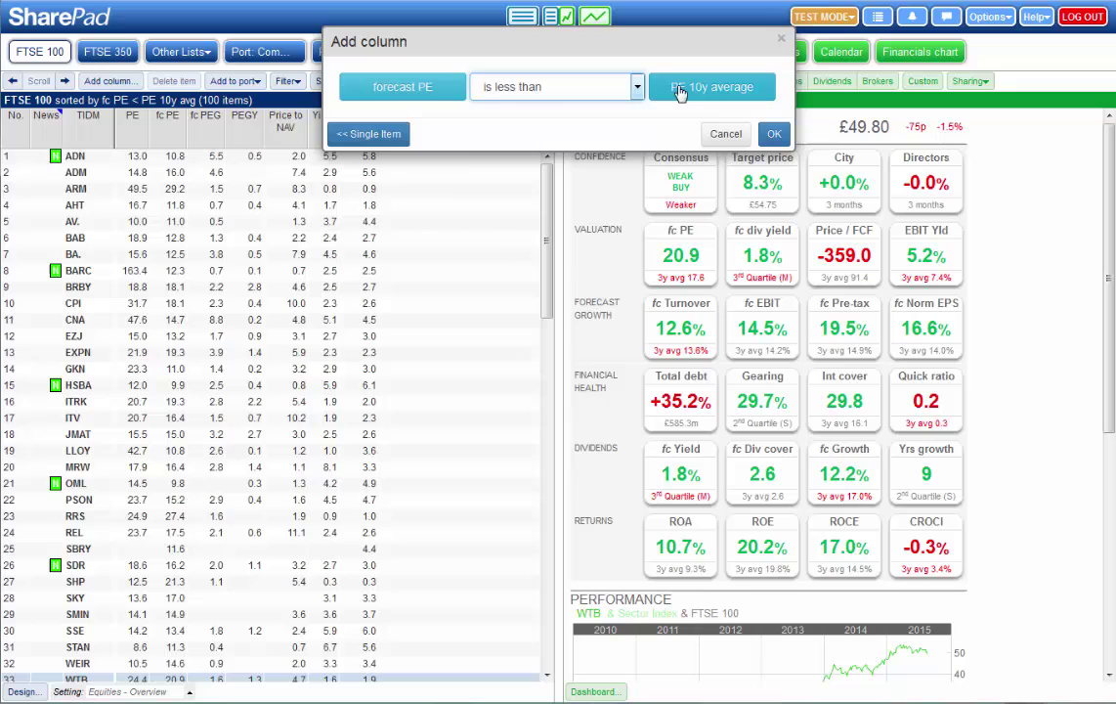
pyautogui.click(572, 86)
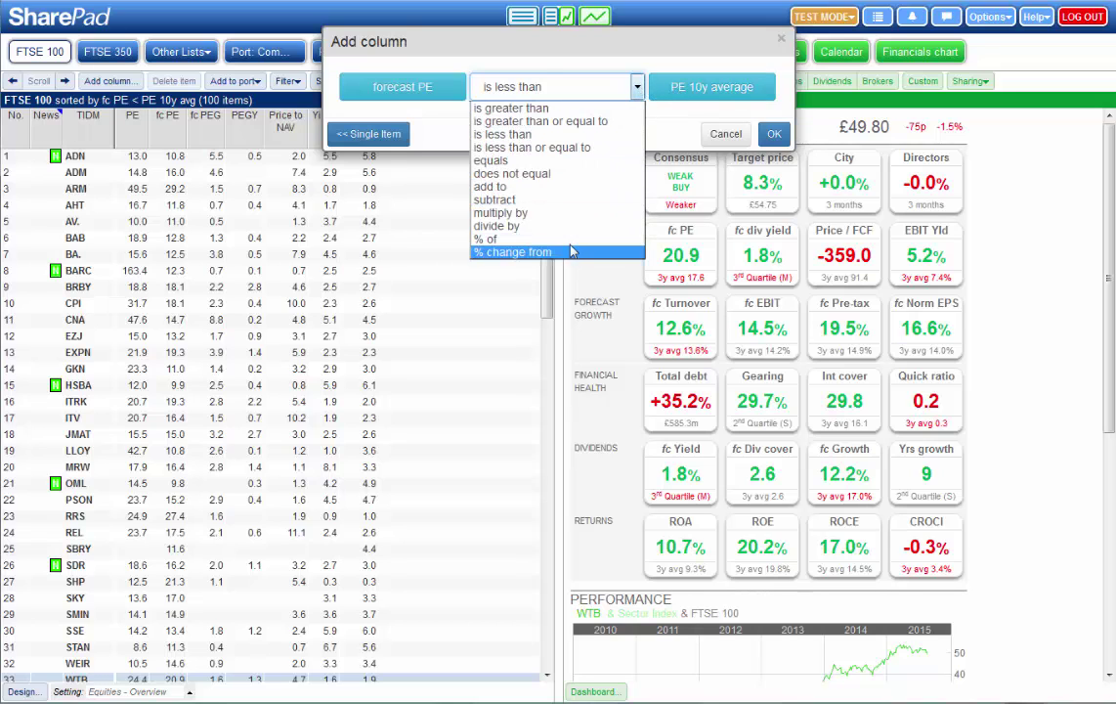
pyautogui.click(746, 125)
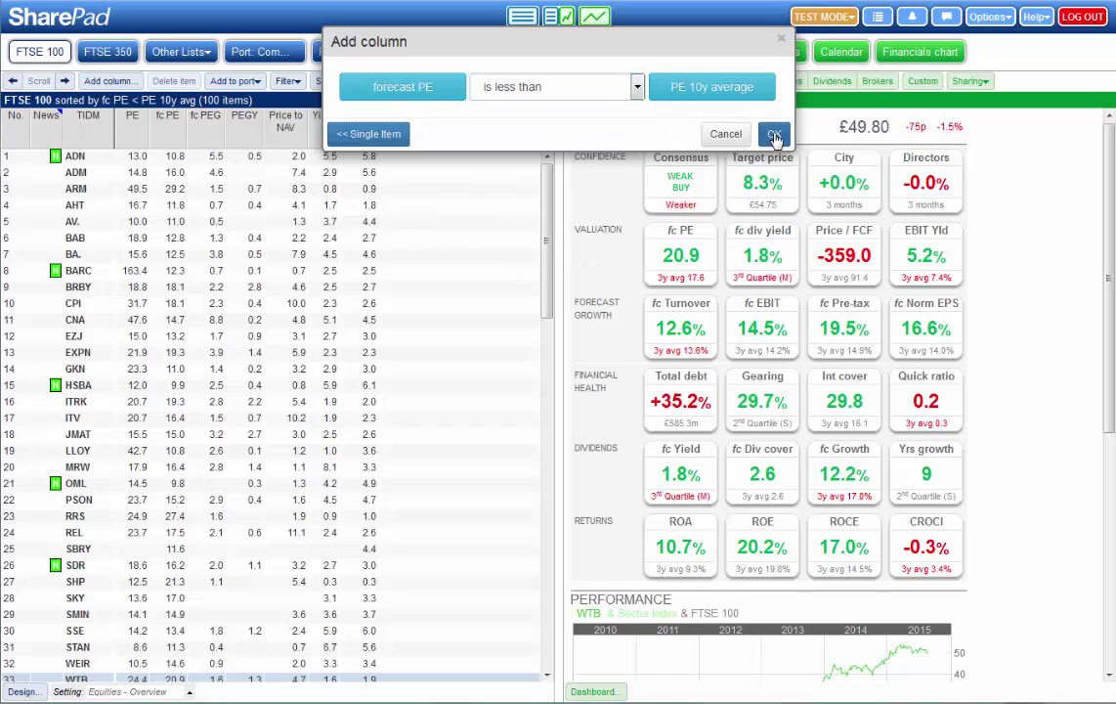
pyautogui.click(775, 134)
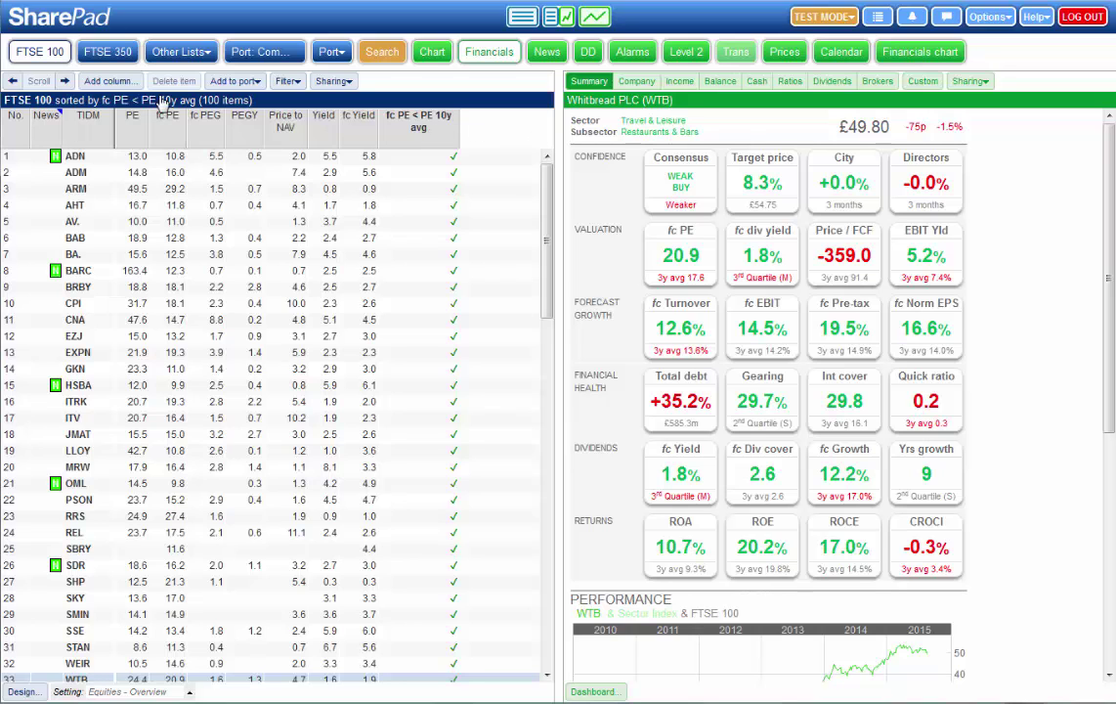
pyautogui.scroll(-5, 479, 385)
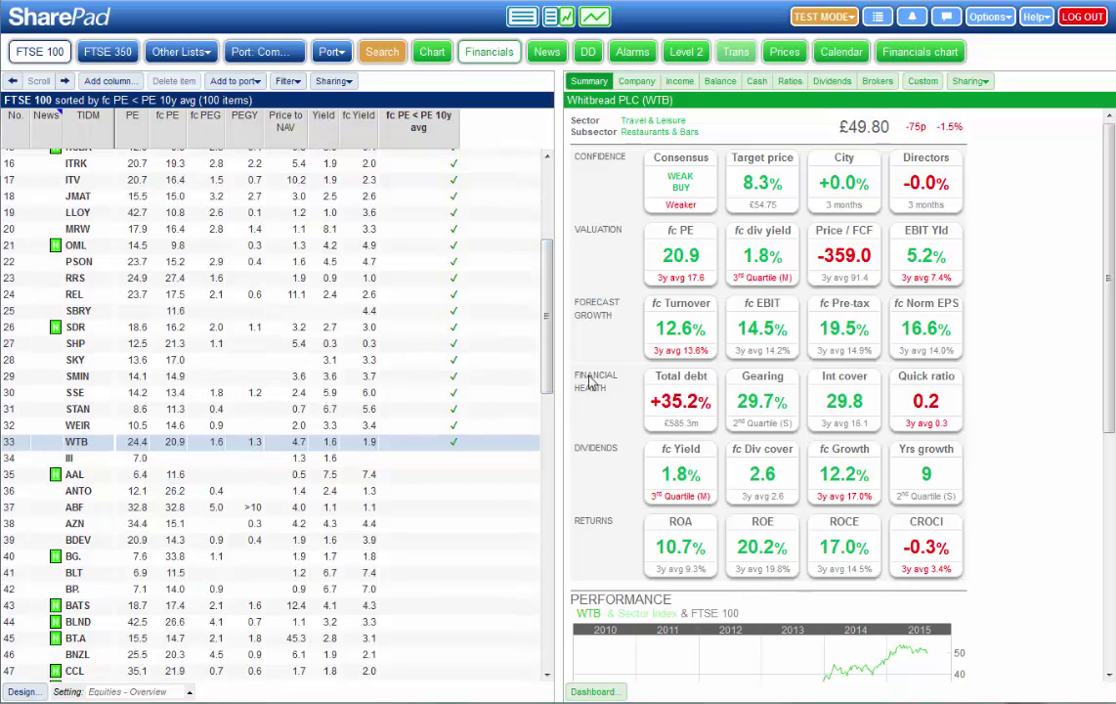
pyautogui.moveTo(553, 296); pyautogui.dragTo(556, 217)
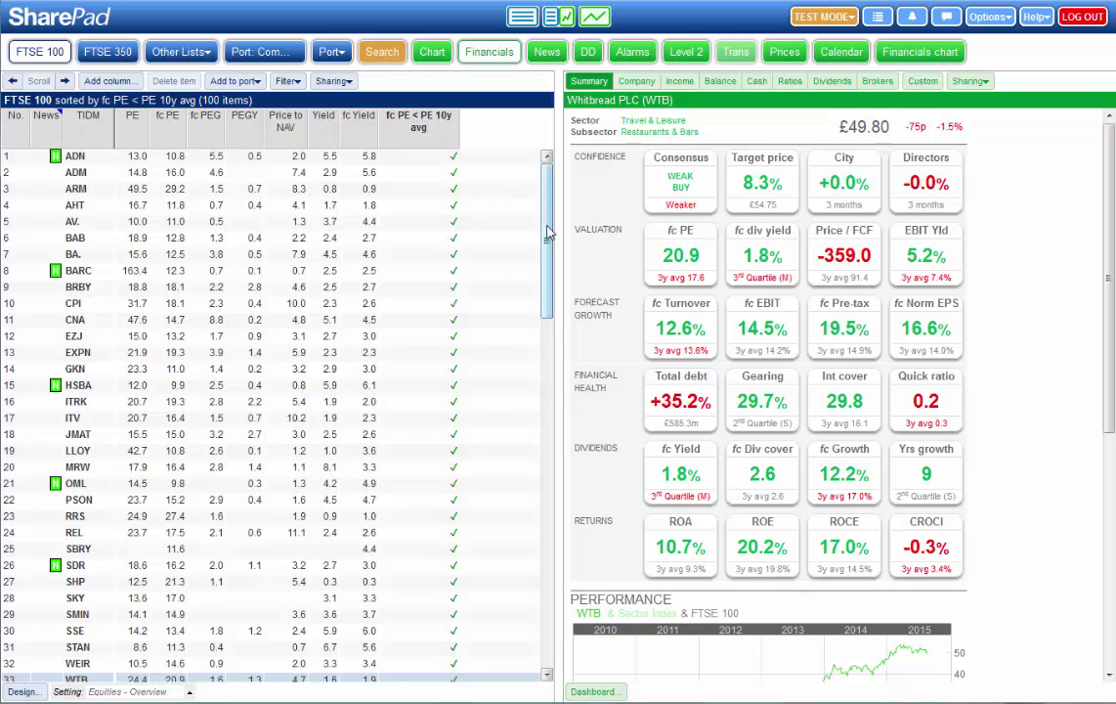
pyautogui.moveTo(550, 230)
pyautogui.mouseDown()
pyautogui.moveTo(550, 302)
pyautogui.moveTo(548, 208)
pyautogui.mouseUp()
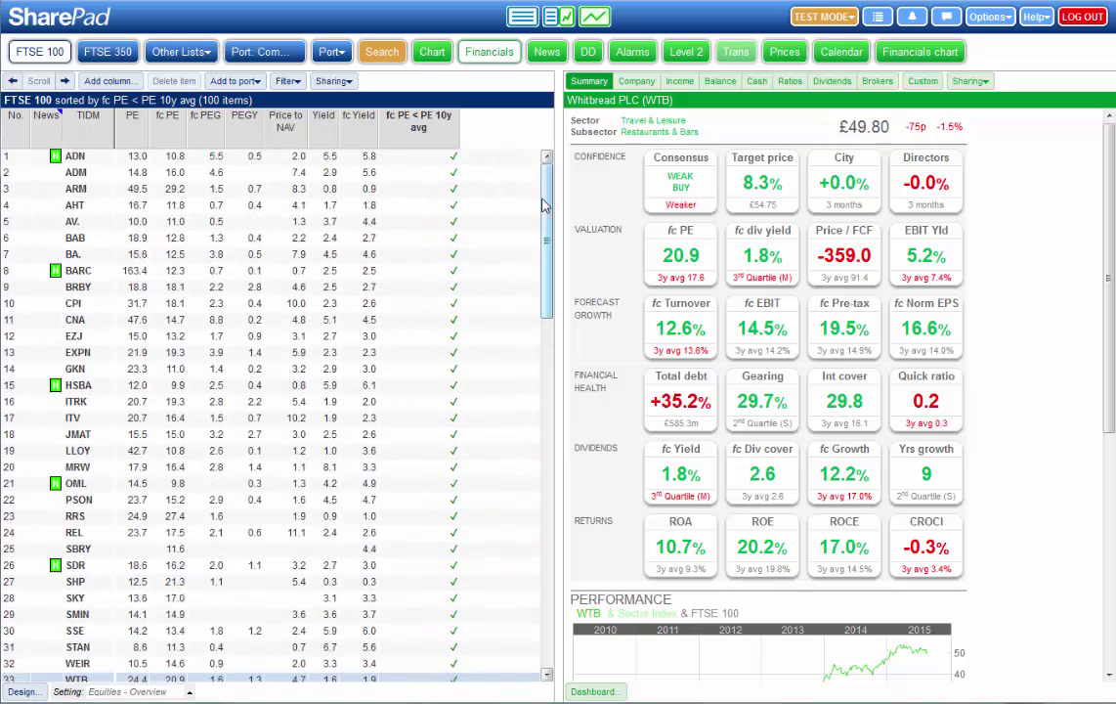